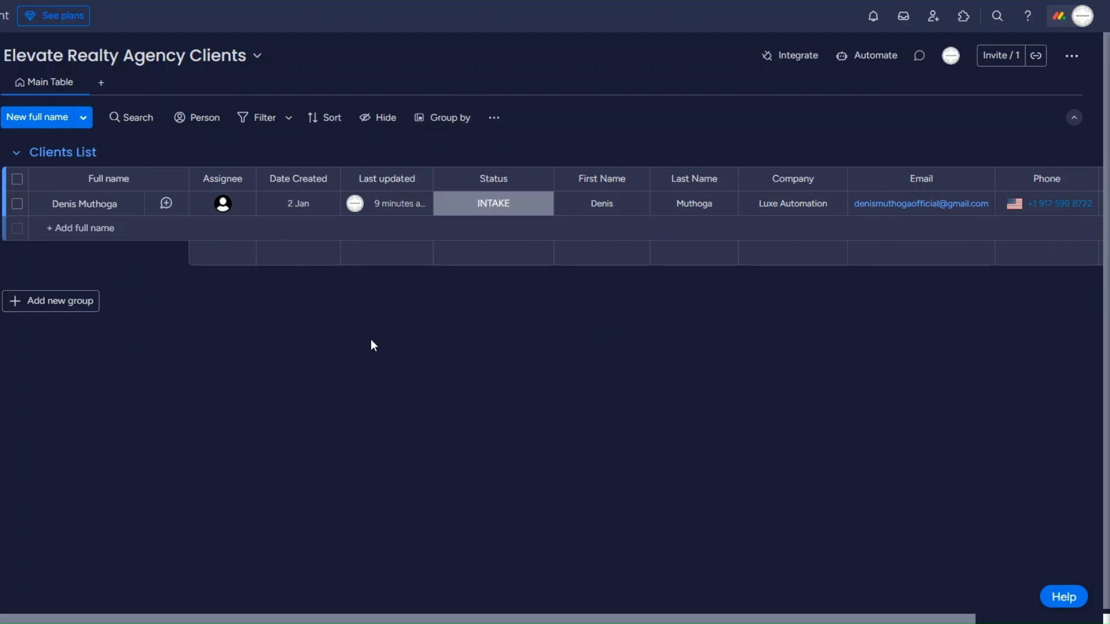
# - Review the status labels available for the client in the Clients List
pyautogui.click(493, 205)
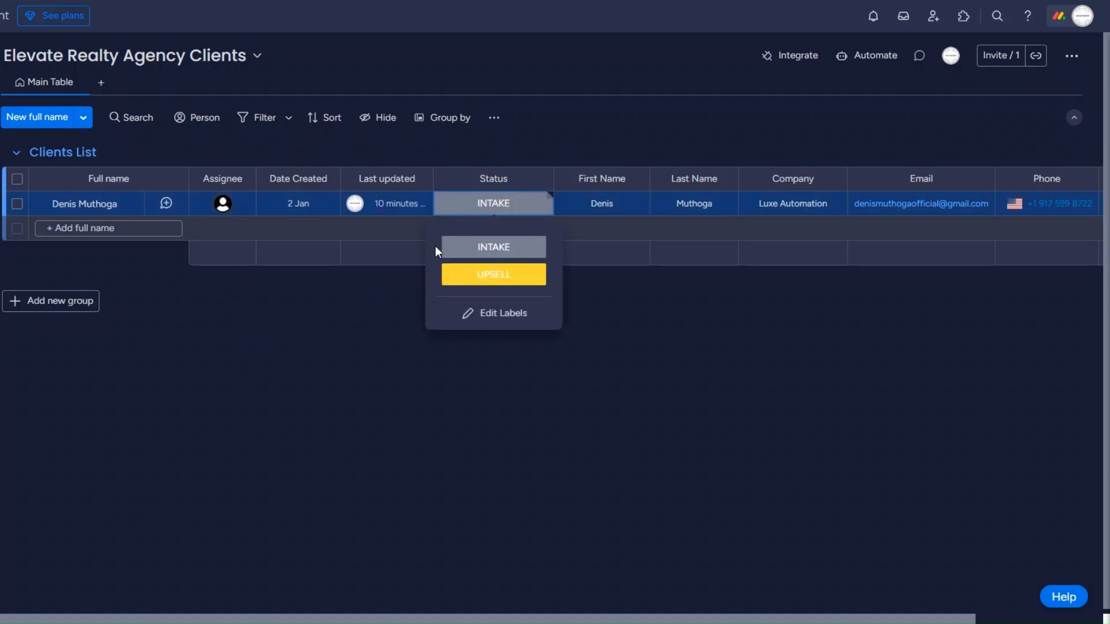
pyautogui.click(604, 320)
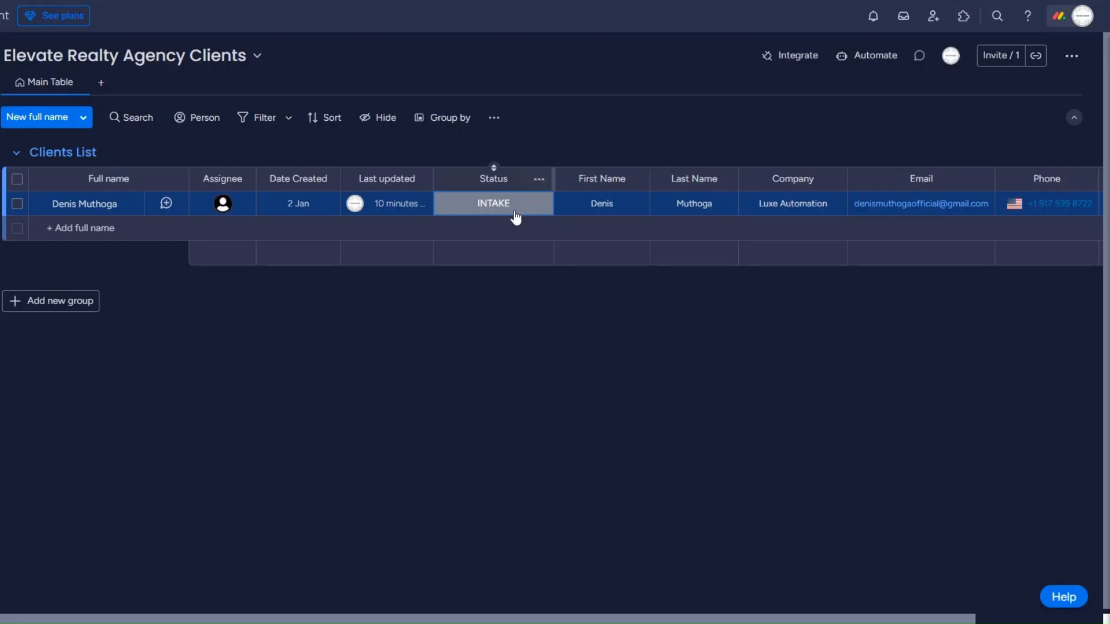
pyautogui.click(513, 219)
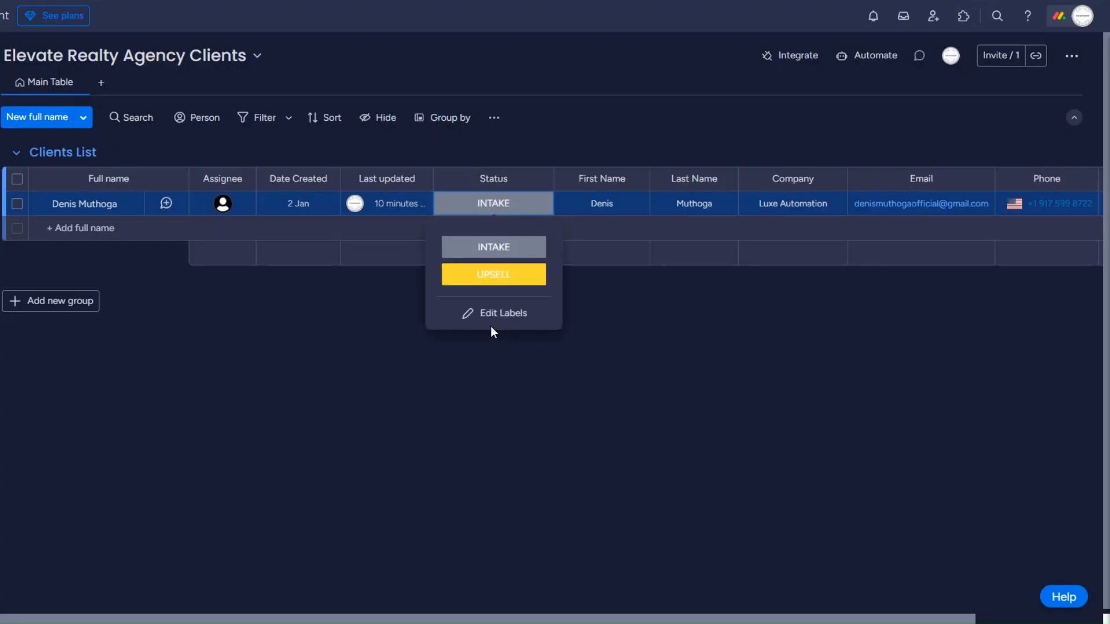
pyautogui.click(603, 328)
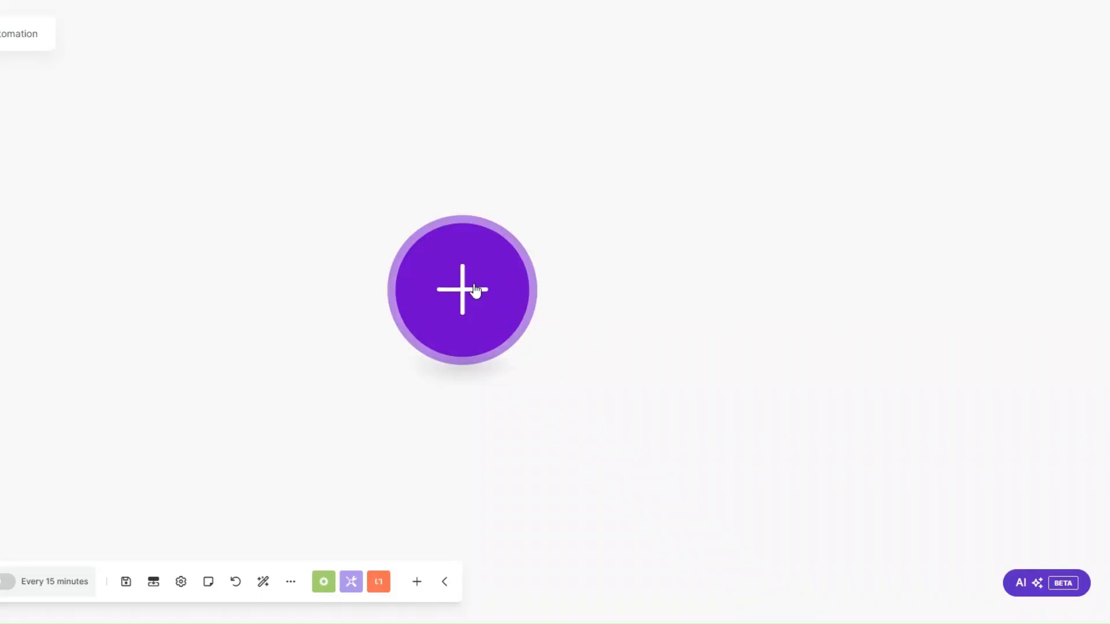
# - Add a Webhooks custom webhook module as the trigger of the empty scenario
pyautogui.click(476, 290)
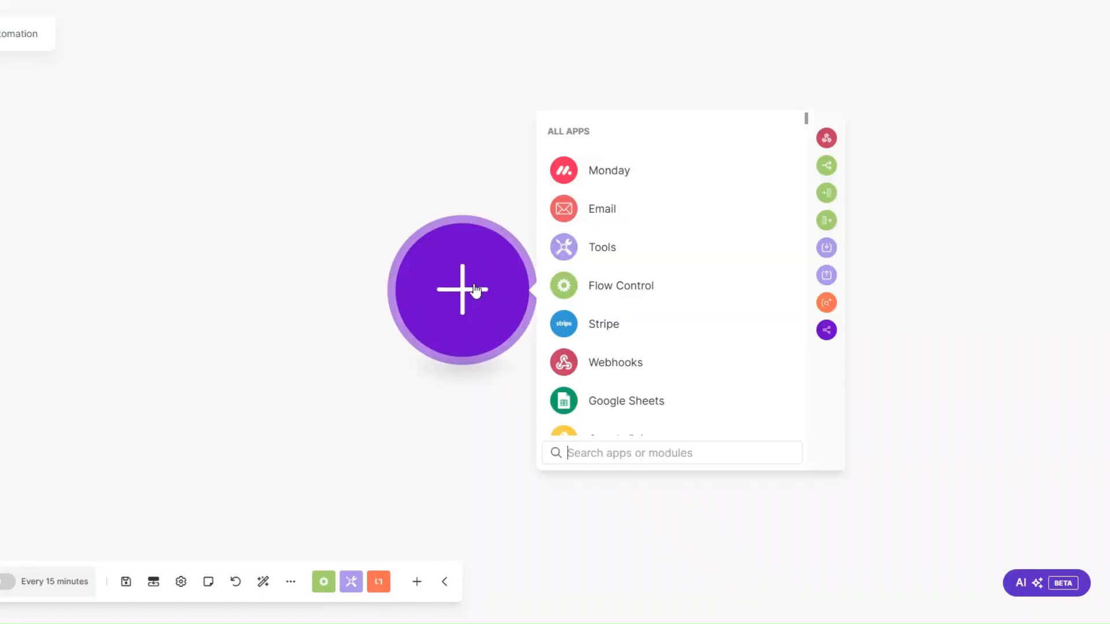
pyautogui.scroll(-2, 608, 243)
pyautogui.click(604, 222)
pyautogui.click(634, 295)
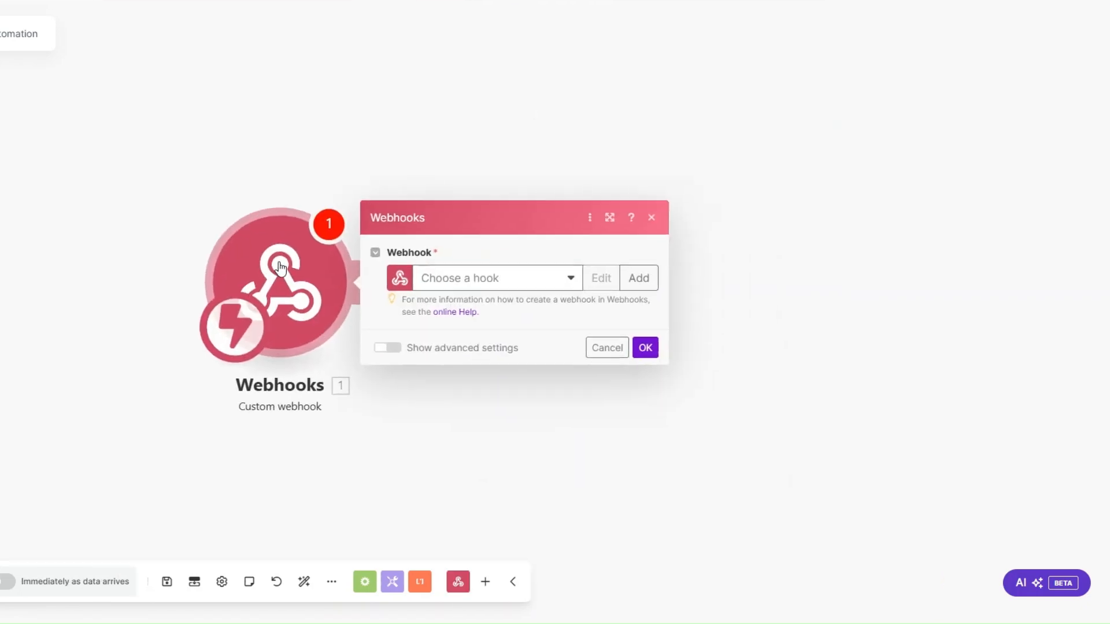
# - Create a hook named "Client Upsell webhook" for the trigger, copy its address, and confirm the module settings
pyautogui.click(572, 275)
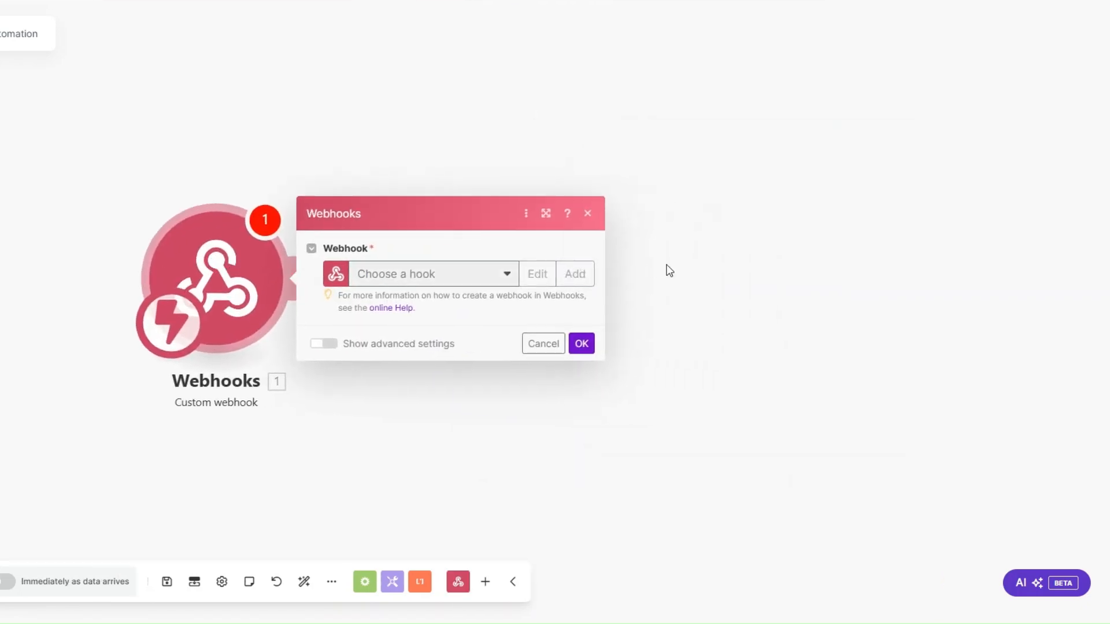
pyautogui.click(750, 221)
pyautogui.moveTo(750, 224); pyautogui.dragTo(620, 223)
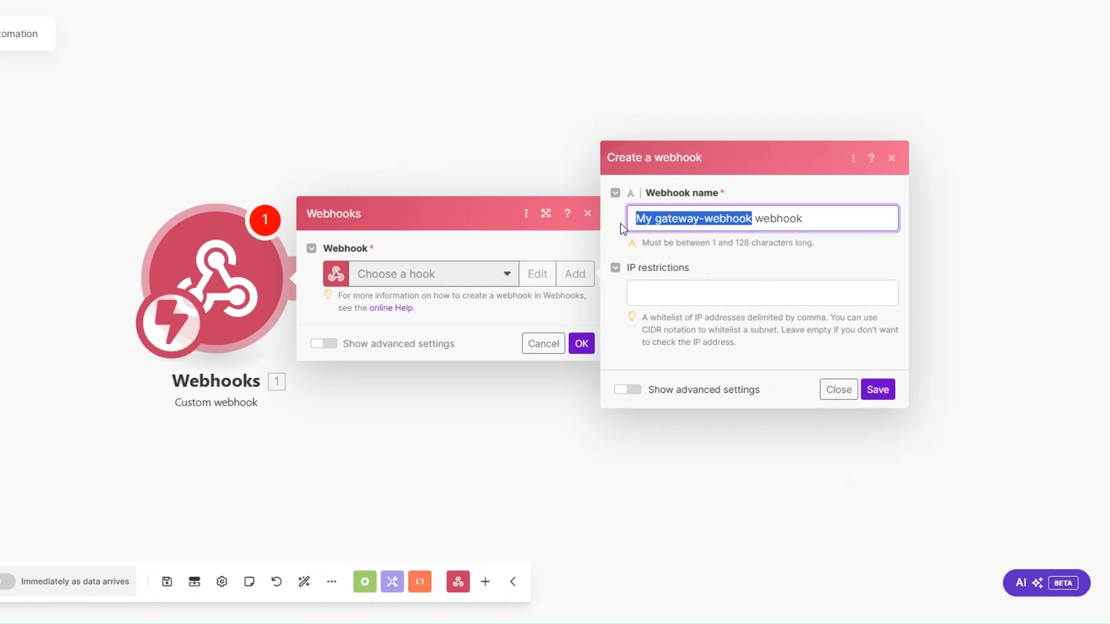
pyautogui.write('Client Upsell')
pyautogui.click(877, 389)
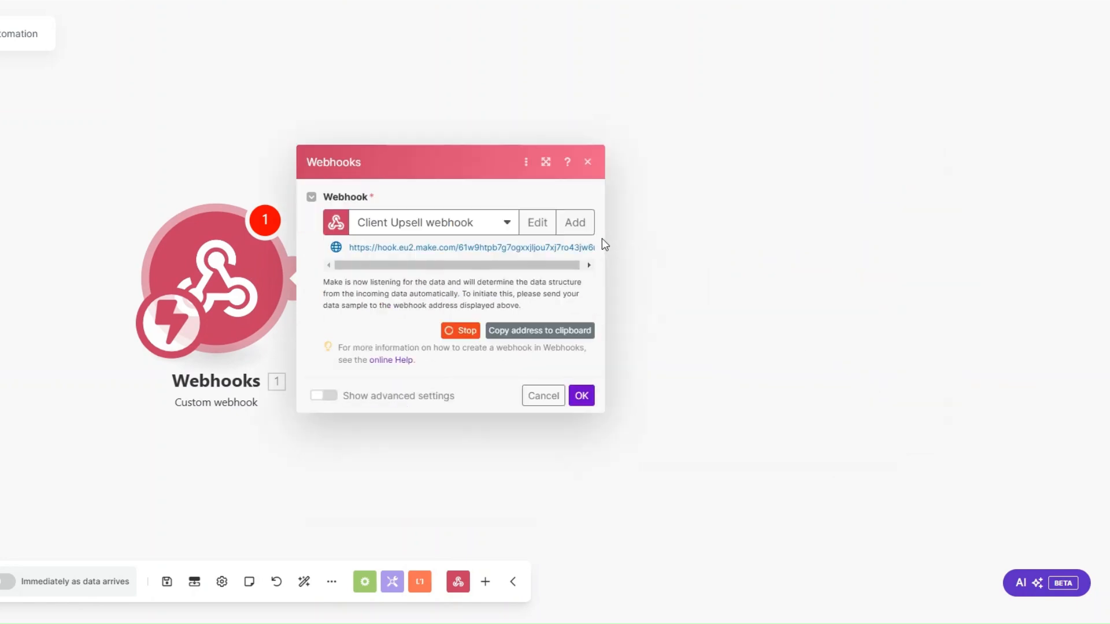
pyautogui.click(560, 335)
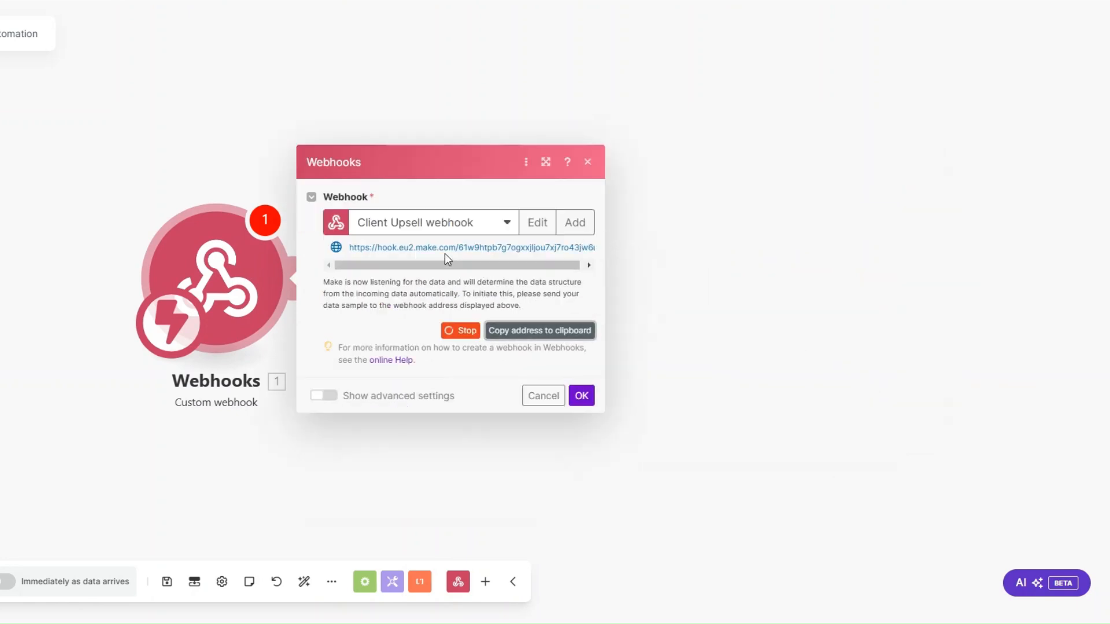
pyautogui.click(581, 397)
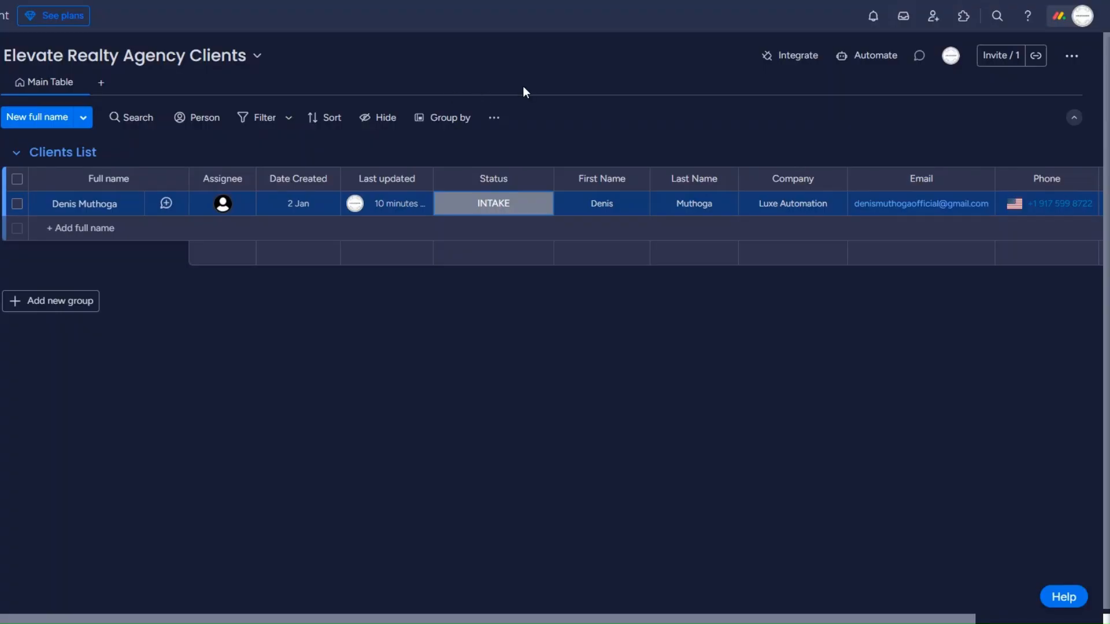
# - Switch to the monday.com board and set up the webhook integration for a status changing to something, using another account connection
pyautogui.click(789, 56)
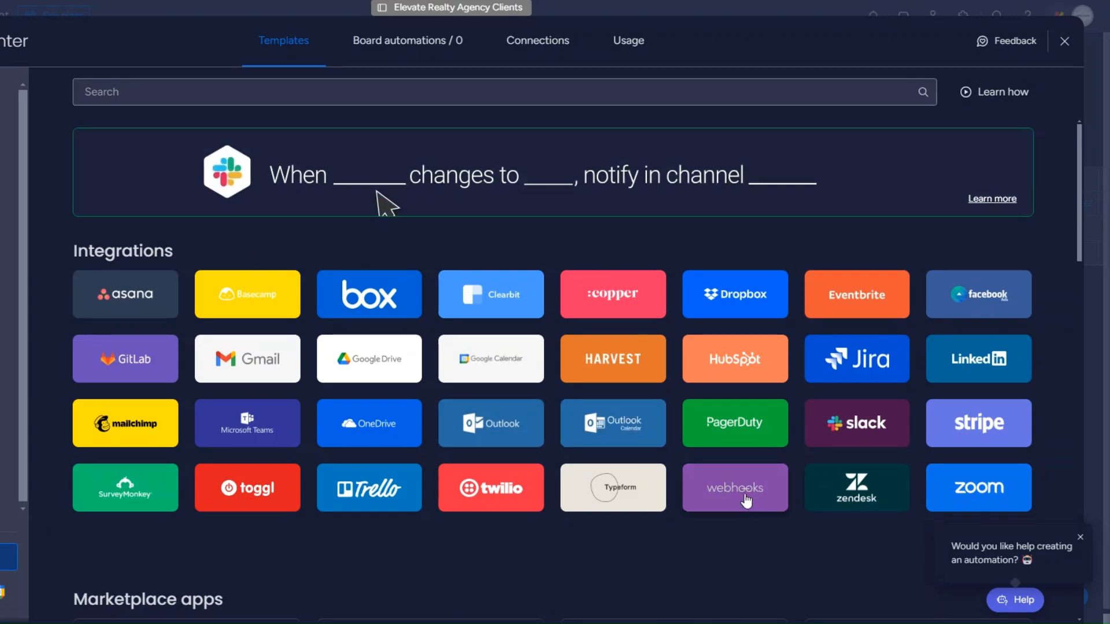
pyautogui.click(746, 496)
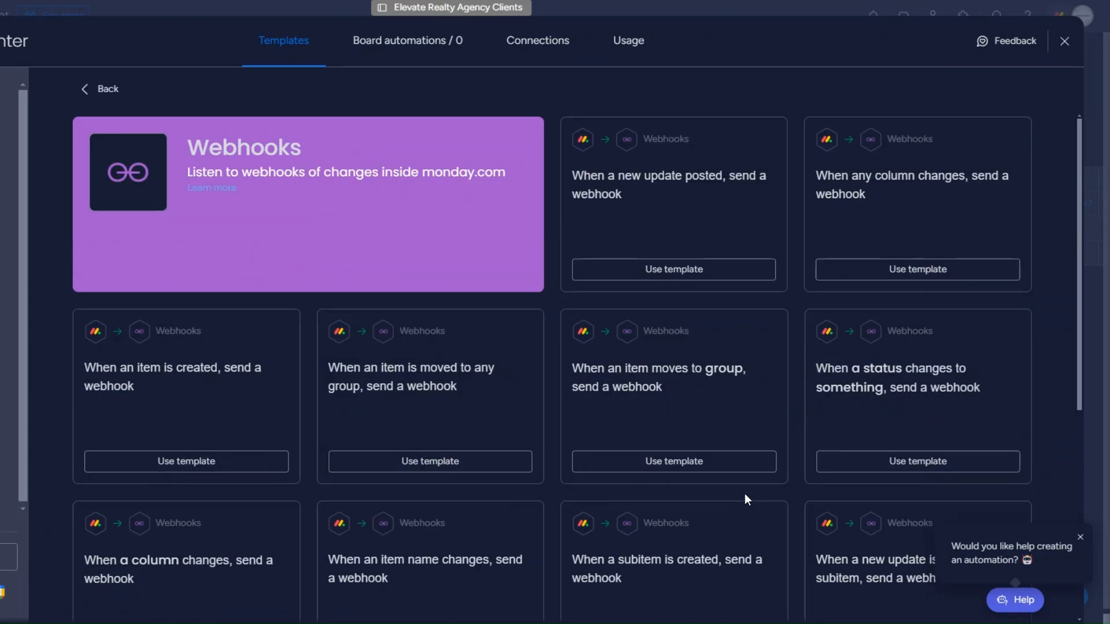
pyautogui.click(866, 402)
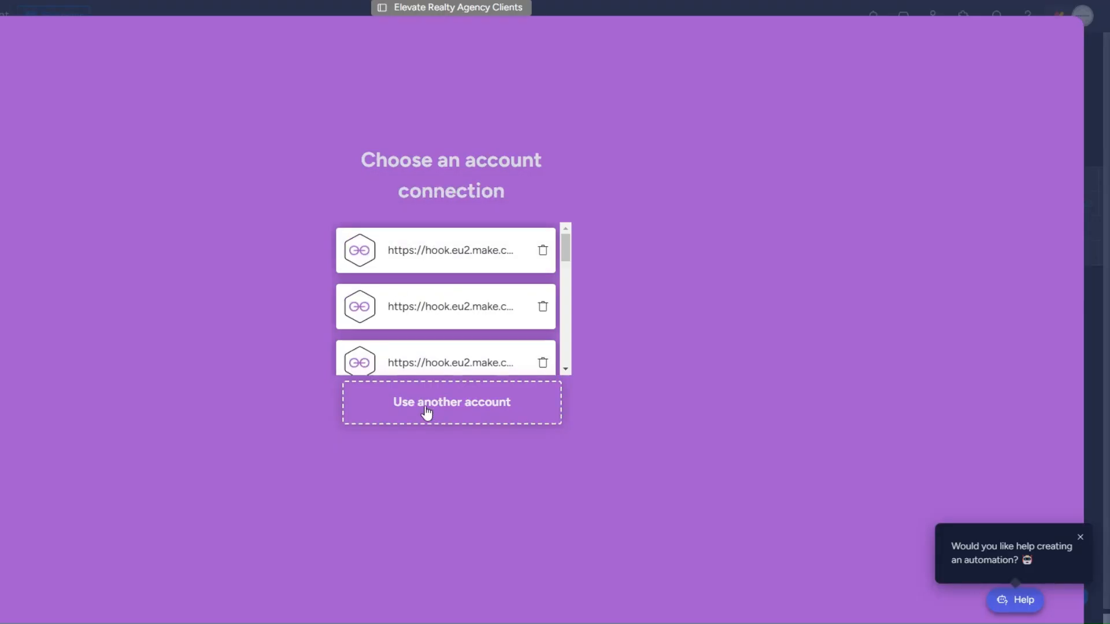
pyautogui.click(427, 412)
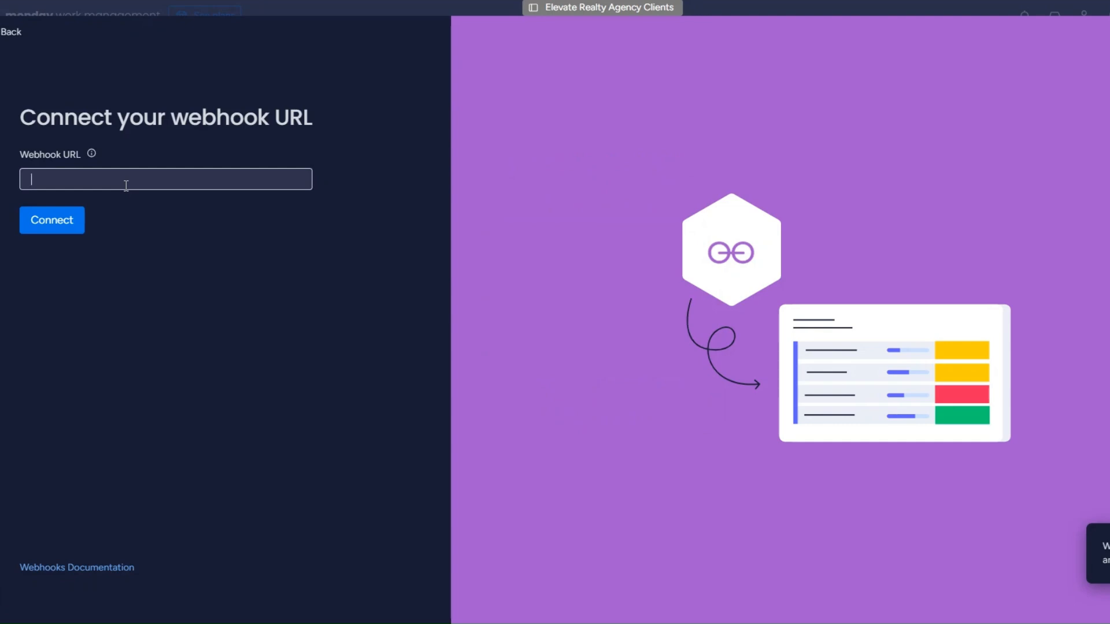
# - Enter the copied webhook URL, run the Make scenario once to listen for data, and submit the monday.com connection
pyautogui.hotkey('ctrl', 'v')
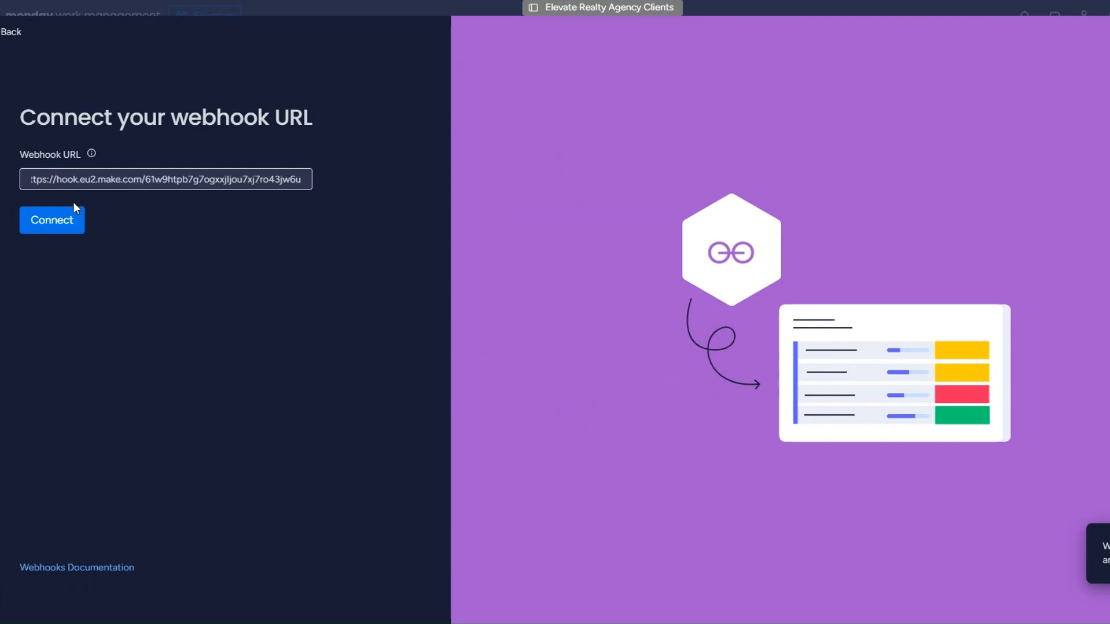
pyautogui.press('Return')
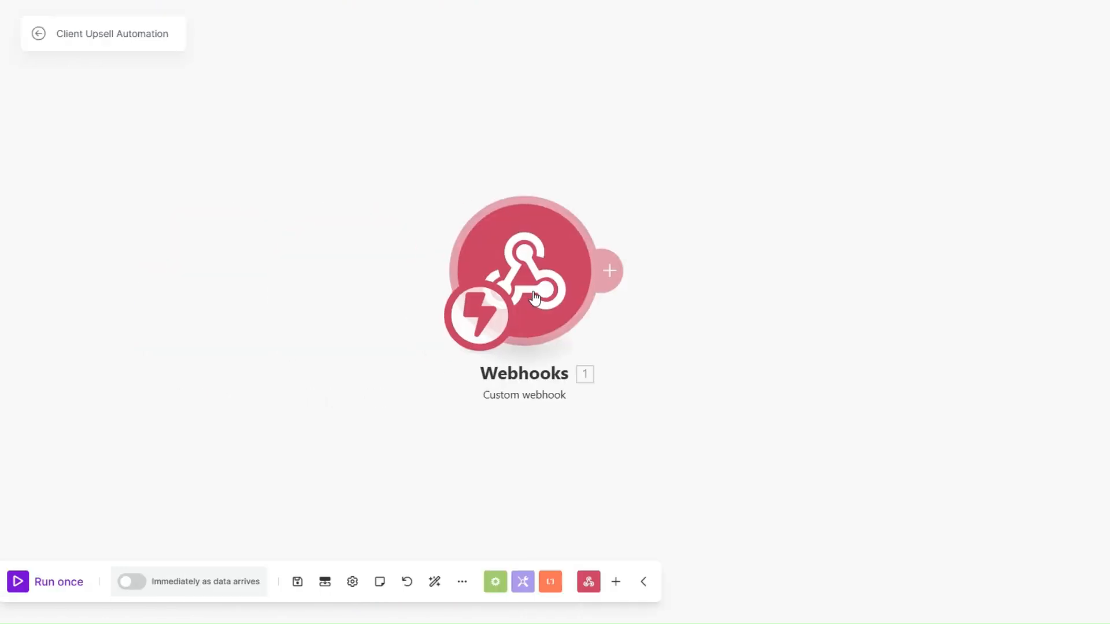
pyautogui.click(61, 576)
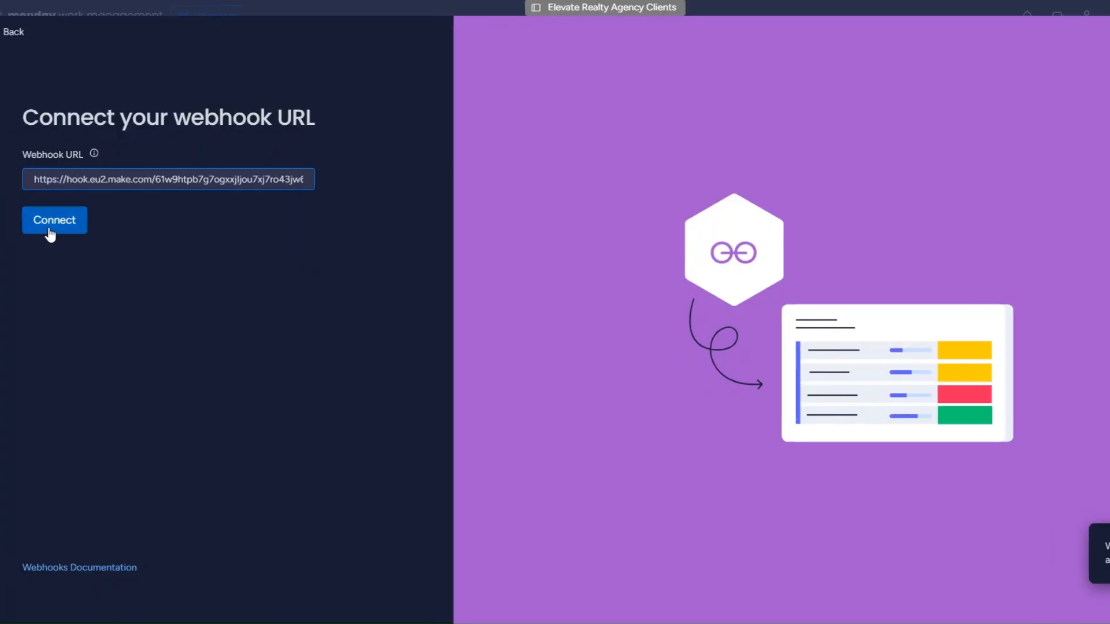
pyautogui.click(49, 233)
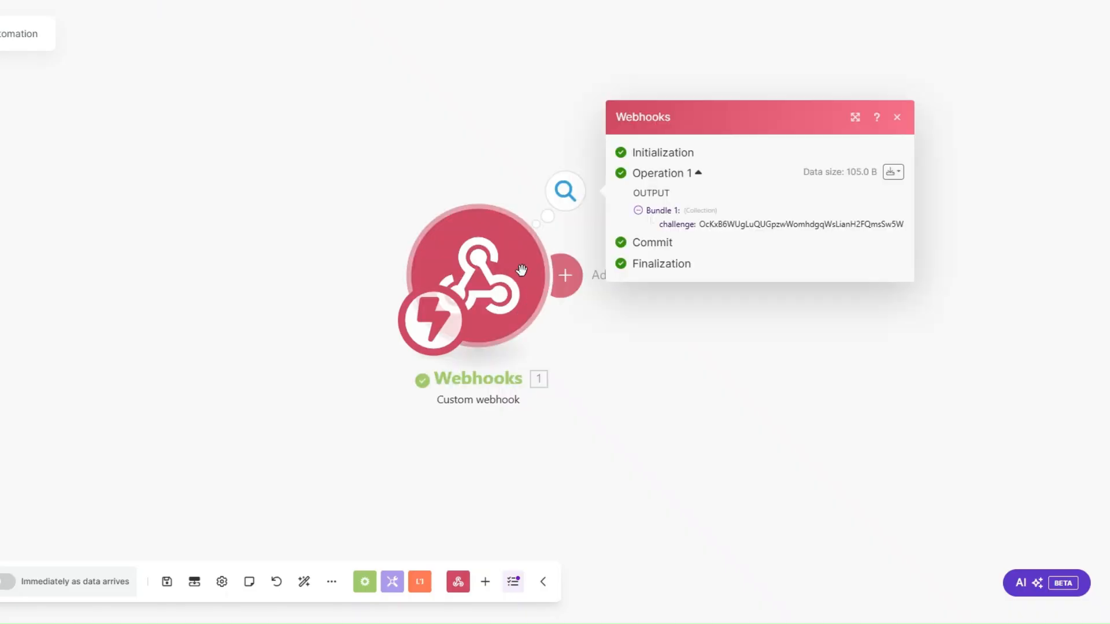
# - Check the challenge value in the trigger's output and add a Webhook response module after the custom webhook
pyautogui.moveTo(349, 223); pyautogui.dragTo(544, 225)
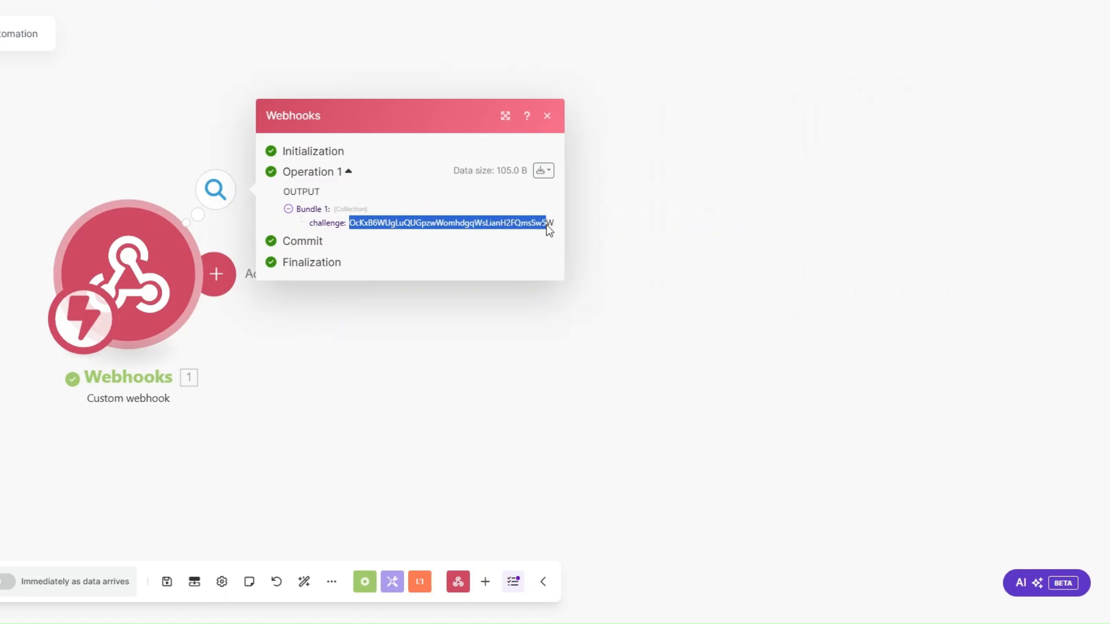
pyautogui.click(366, 374)
pyautogui.click(220, 278)
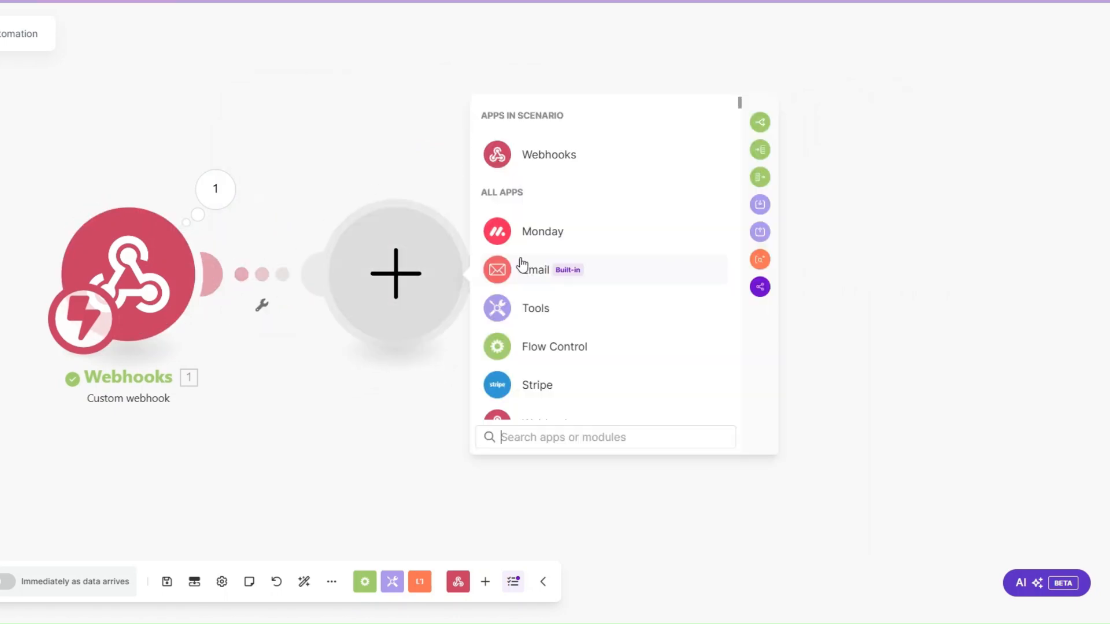
pyautogui.click(548, 163)
pyautogui.click(553, 226)
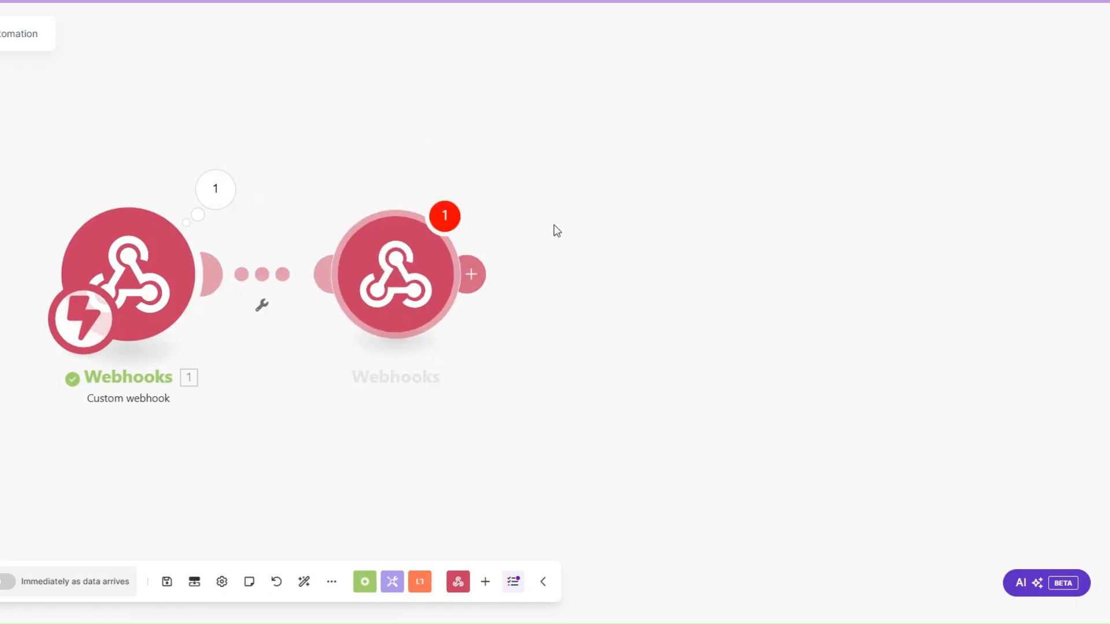
# - Set the response body to a JSON object whose "challenge" key holds the trigger's challenge value, and submit the webhook URL connection again
pyautogui.click(548, 325)
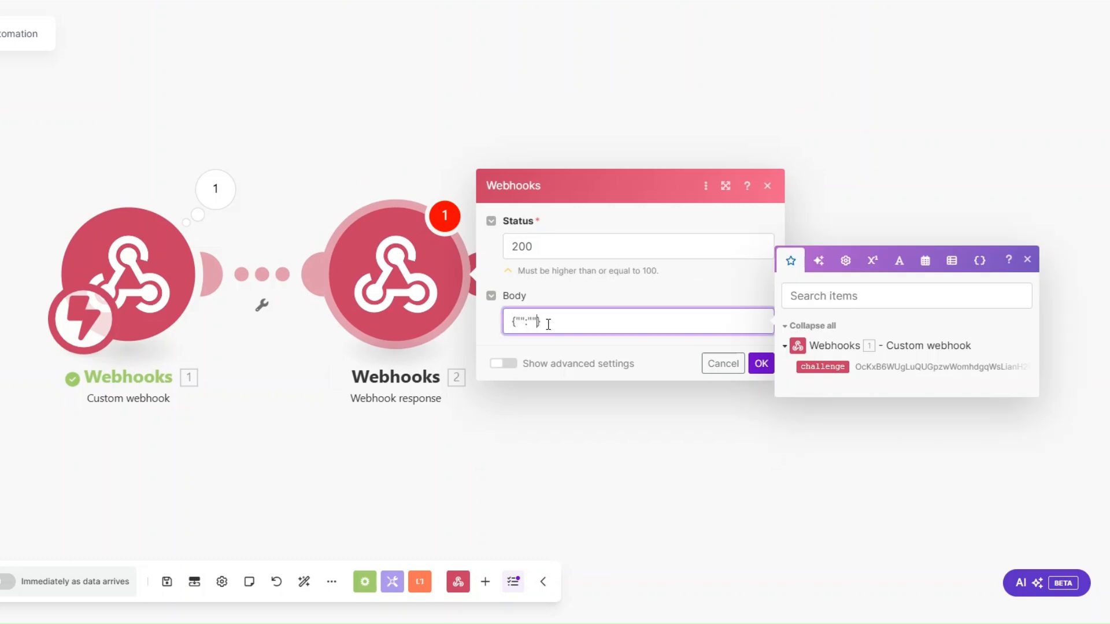
pyautogui.write('challenge')
pyautogui.click(822, 366)
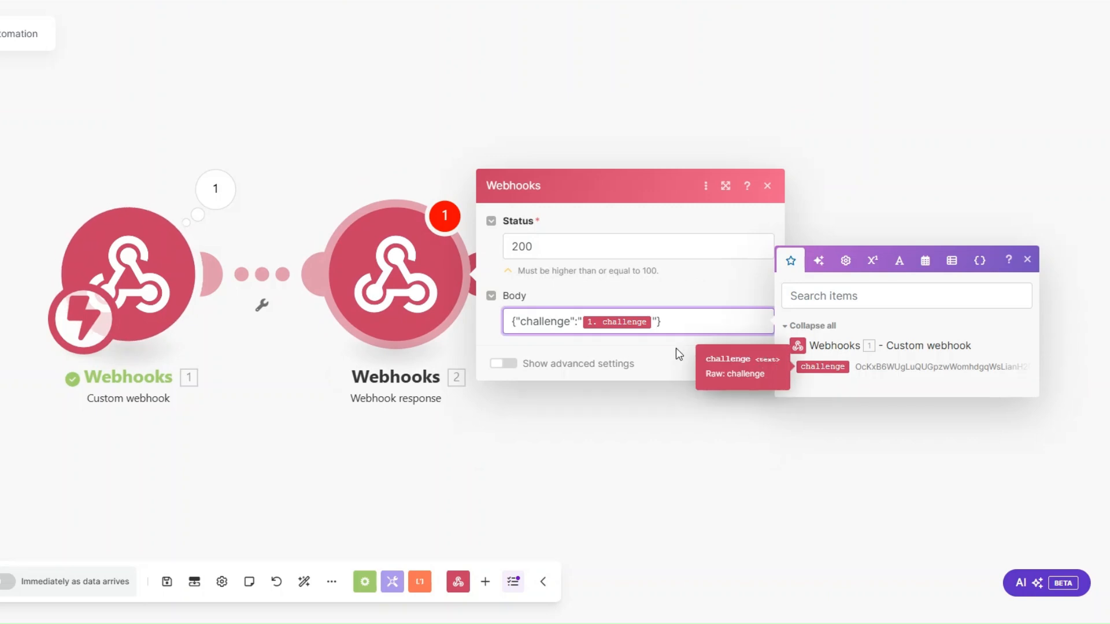
pyautogui.click(686, 349)
pyautogui.click(761, 364)
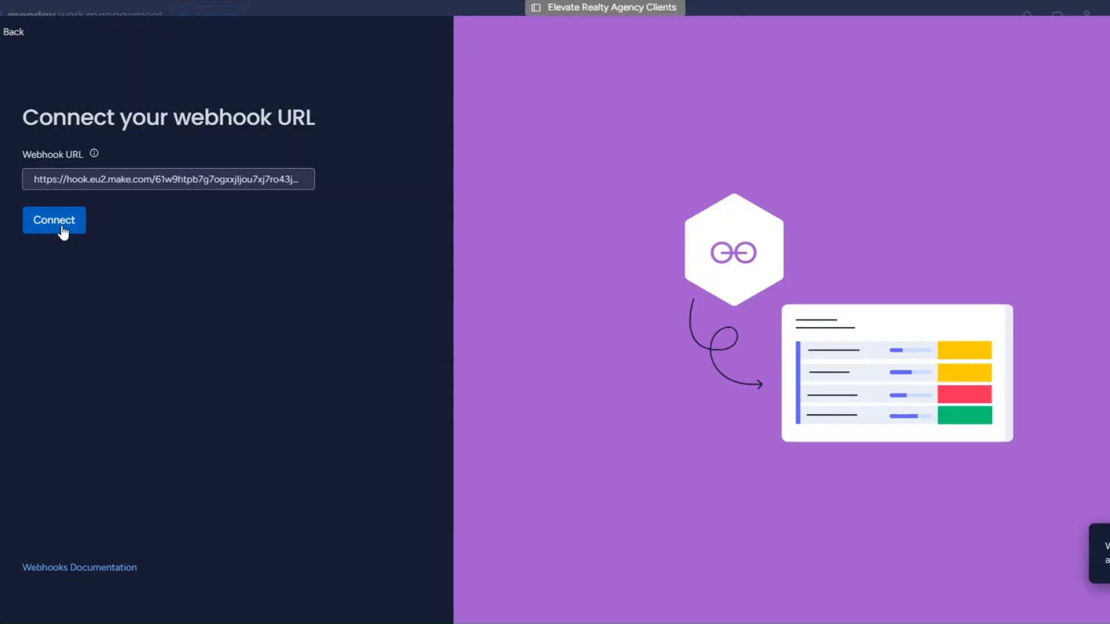
pyautogui.click(64, 233)
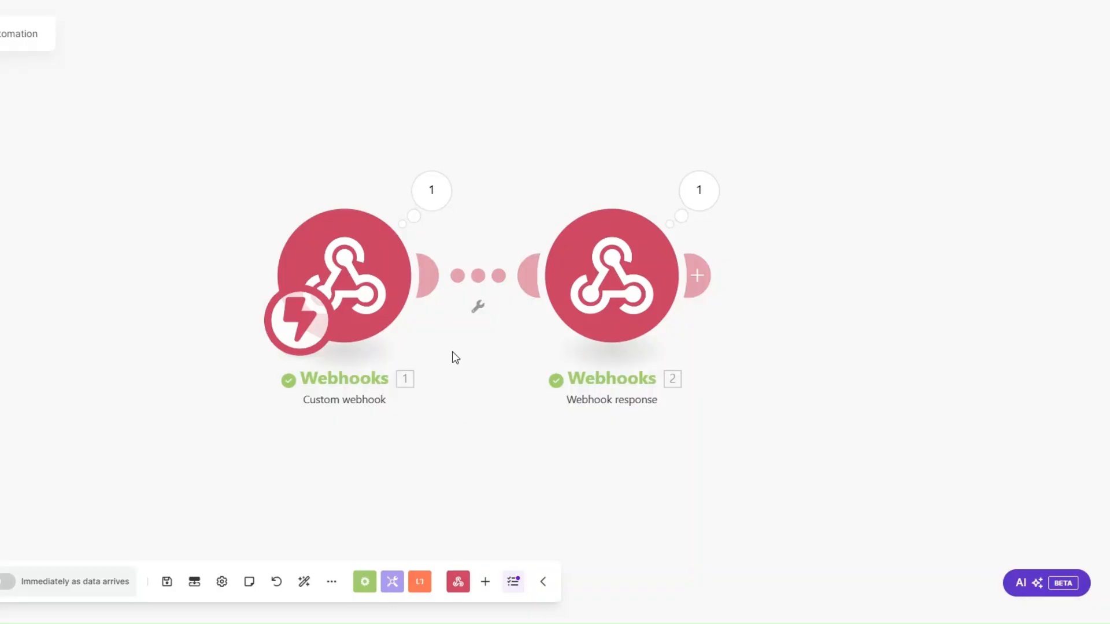
# - Delete the Webhook response module from the Make scenario
pyautogui.moveTo(453, 357); pyautogui.dragTo(276, 369)
pyautogui.rightClick(537, 269)
pyautogui.click(571, 433)
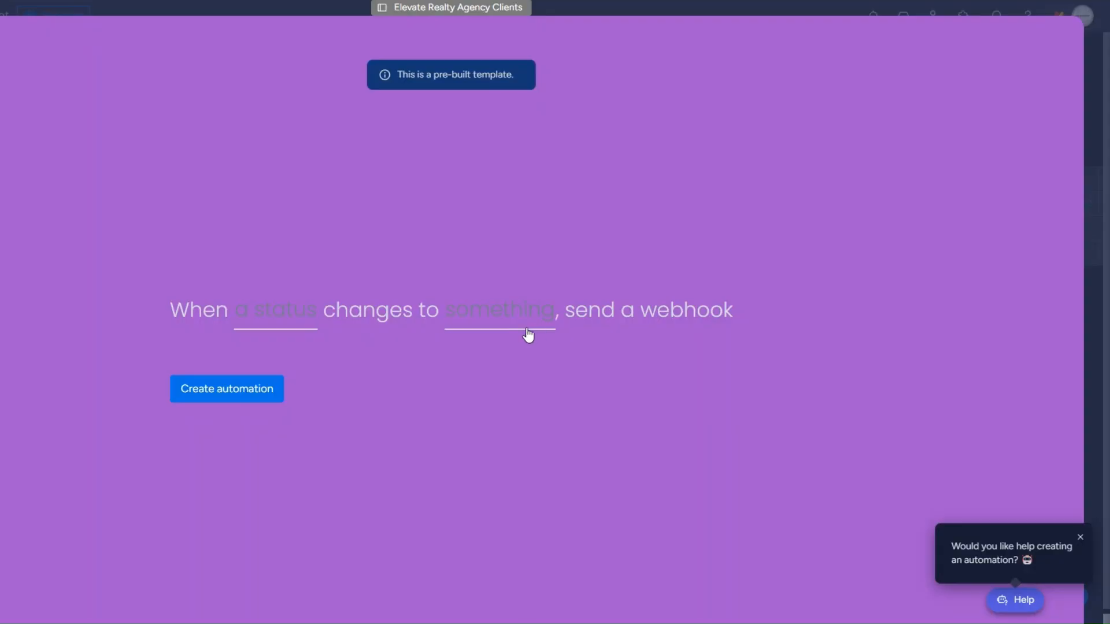
# - Create the monday.com automation that sends a webhook when Status changes to UPSELL
pyautogui.click(296, 321)
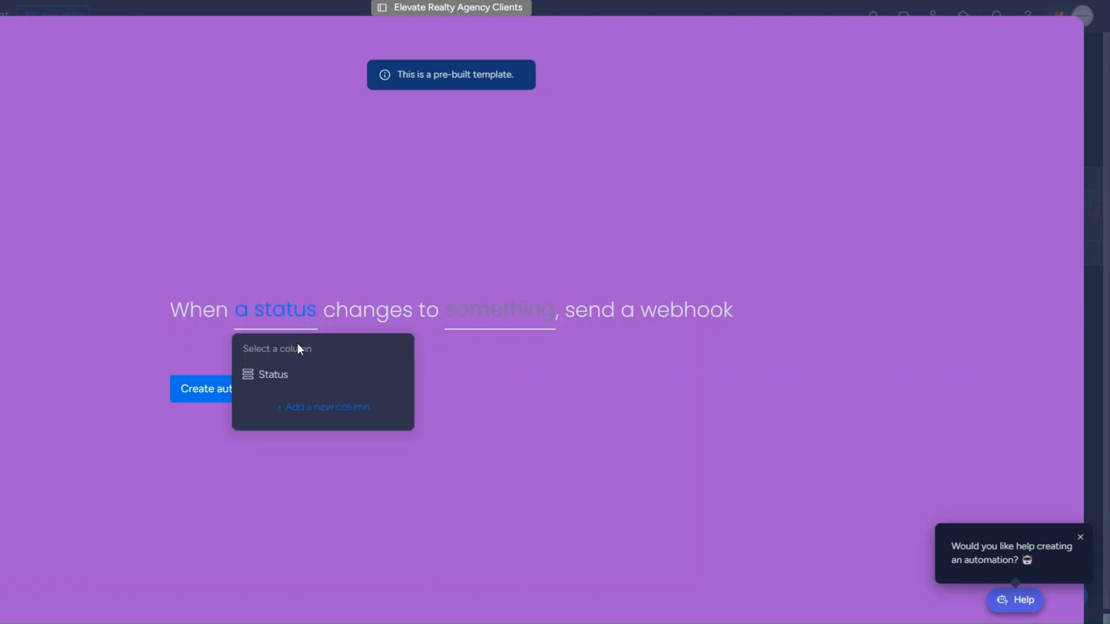
pyautogui.click(304, 387)
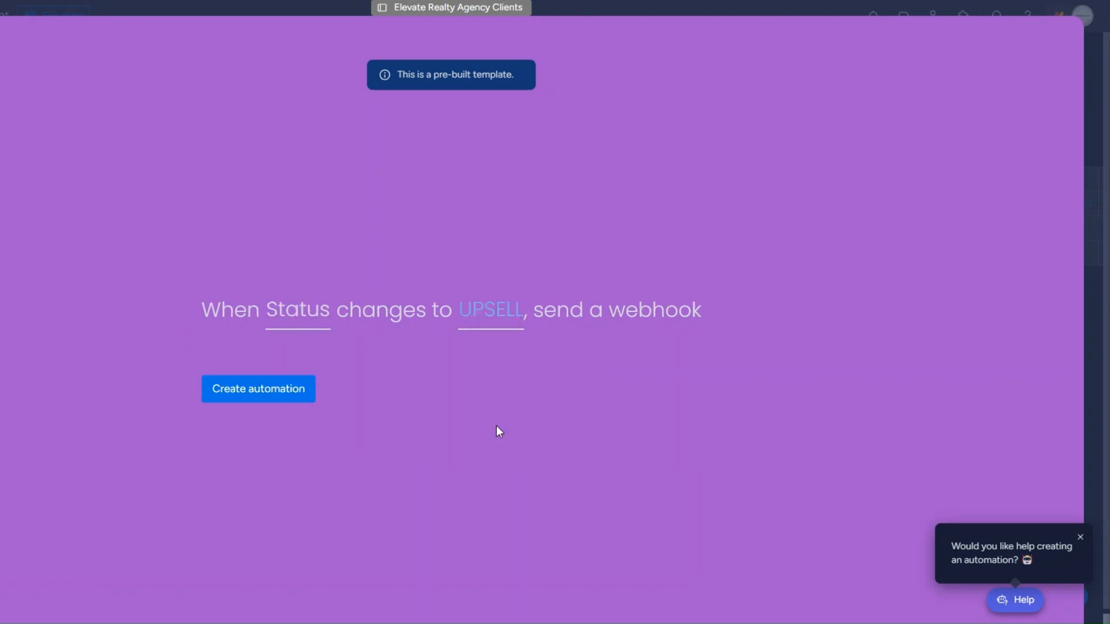
pyautogui.click(268, 388)
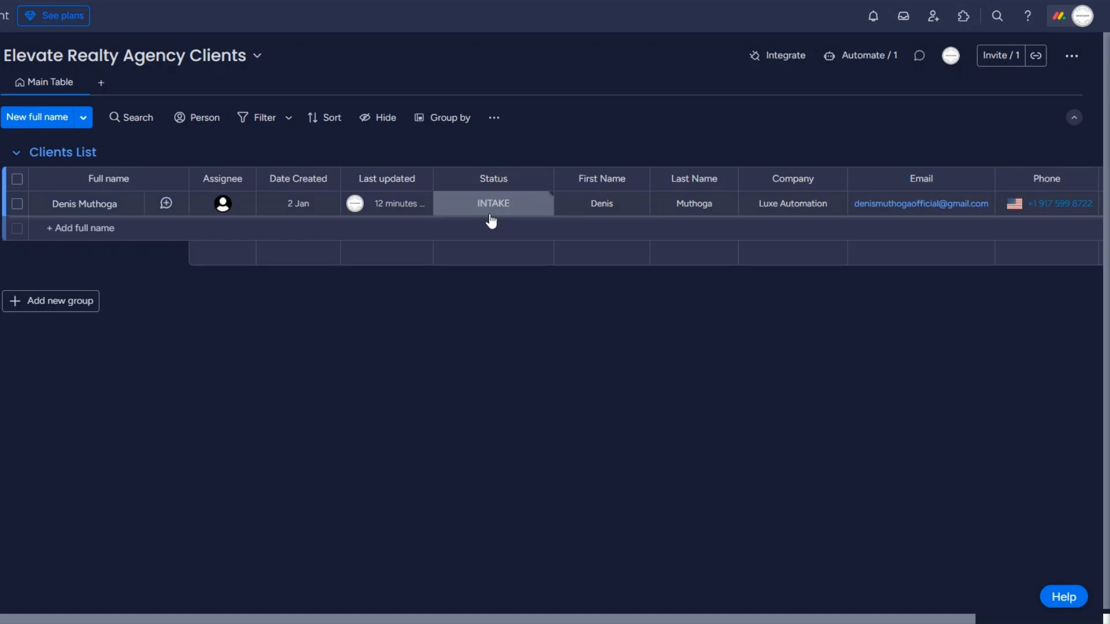
# - Set the client's status to UPSELL and examine the pulseName and pulseId in the event received by the Make webhook
pyautogui.click(490, 214)
pyautogui.click(491, 277)
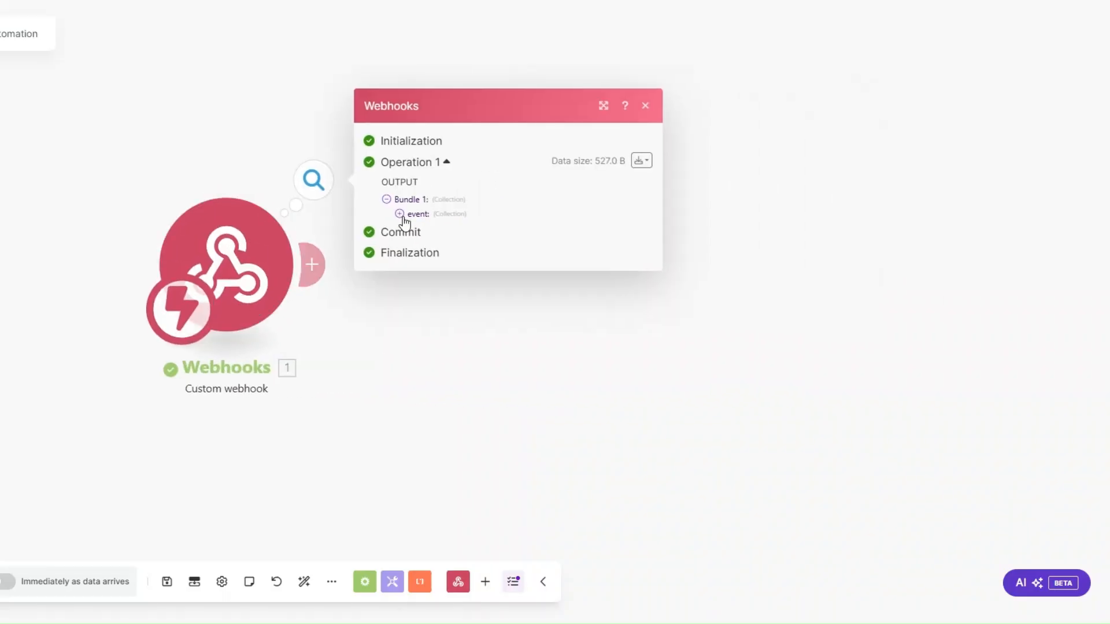
pyautogui.click(399, 214)
pyautogui.moveTo(466, 283); pyautogui.dragTo(523, 284)
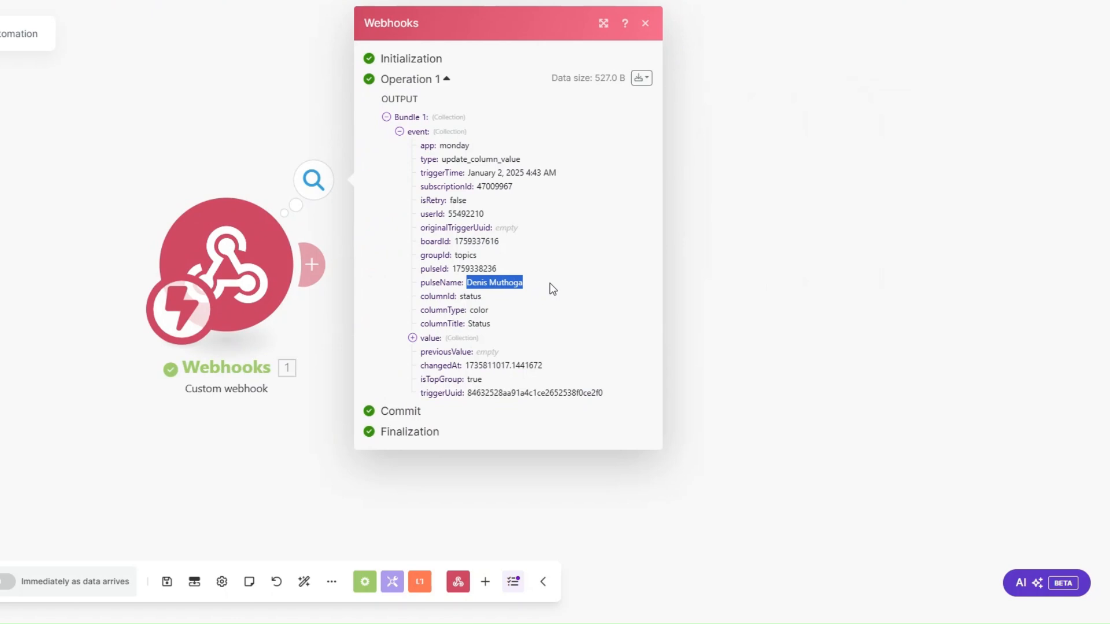
pyautogui.moveTo(453, 269); pyautogui.dragTo(496, 273)
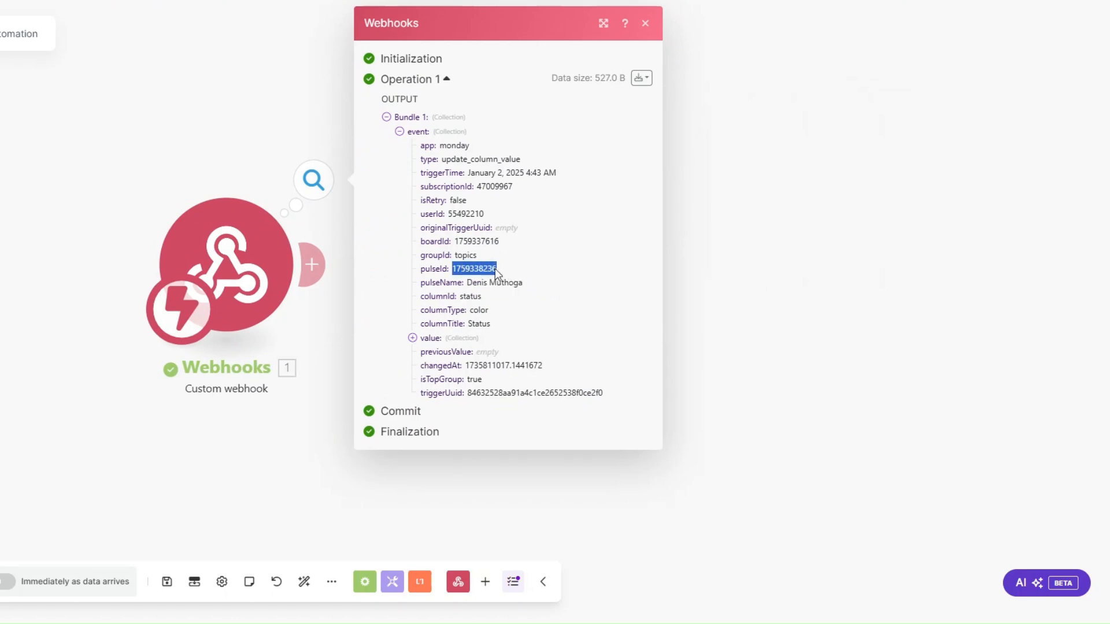
pyautogui.click(322, 372)
# - Add a Monday "Get an Item" module after the custom webhook
pyautogui.click(338, 267)
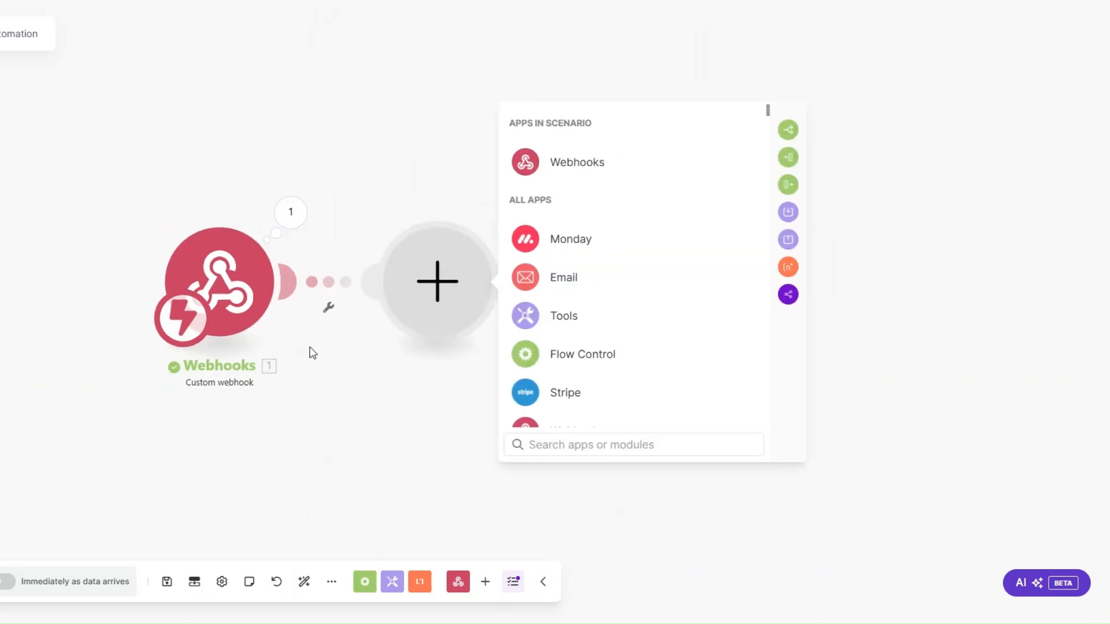
pyautogui.click(454, 240)
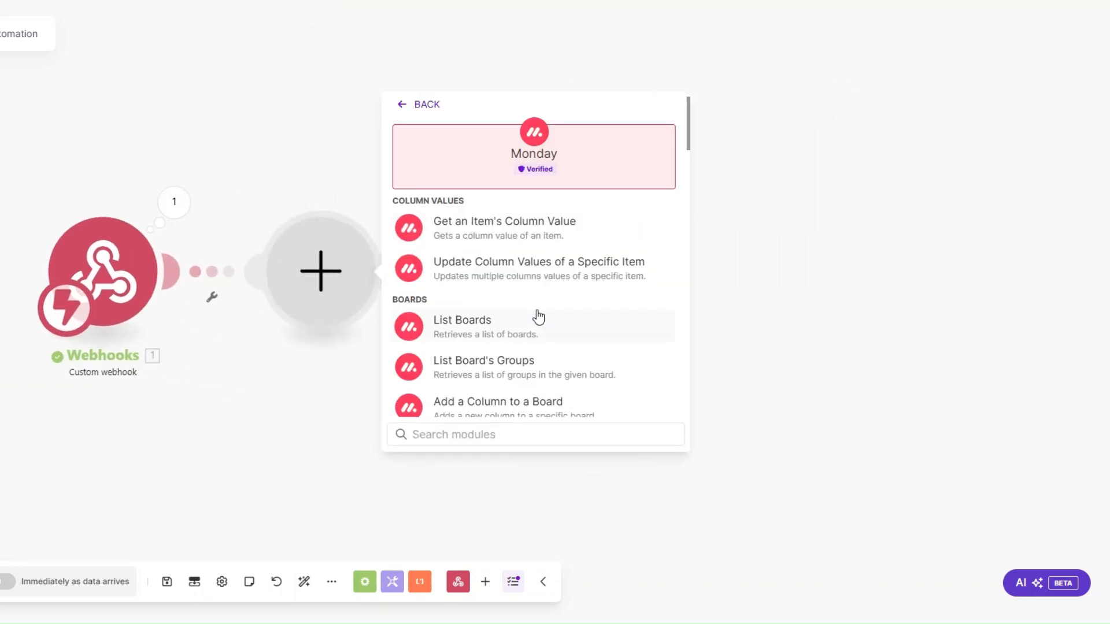
pyautogui.click(500, 435)
pyautogui.write('g')
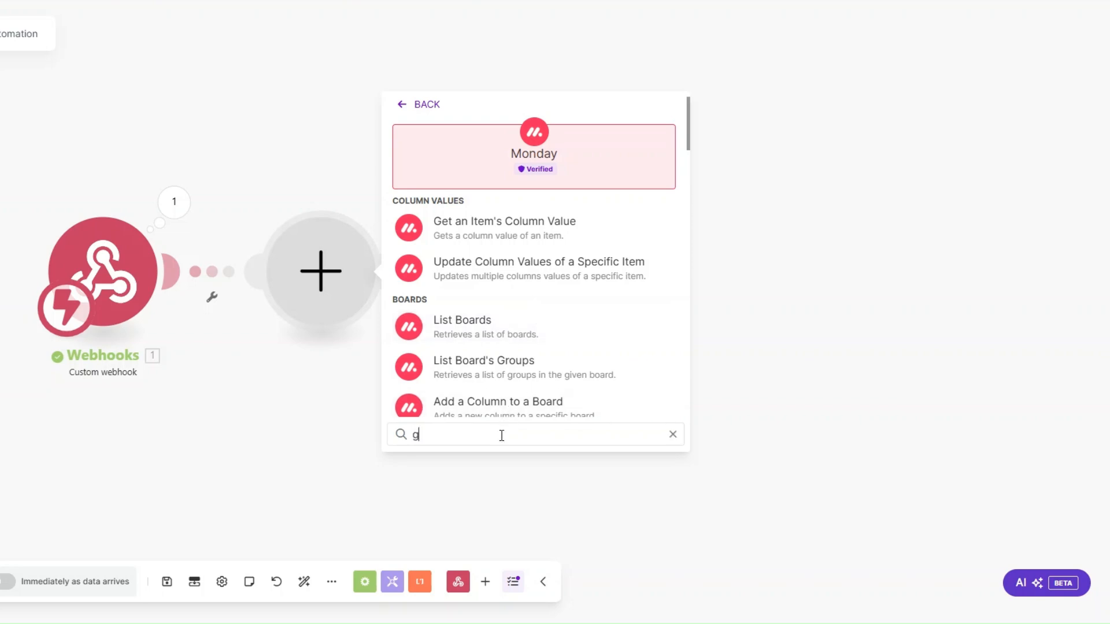
pyautogui.write('et an')
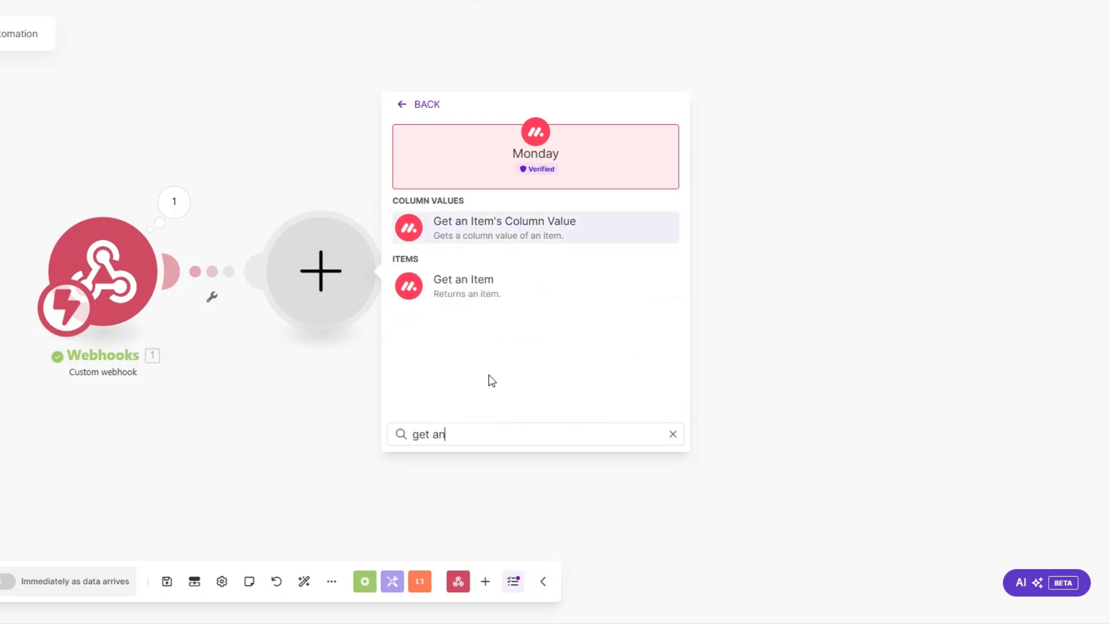
pyautogui.click(478, 282)
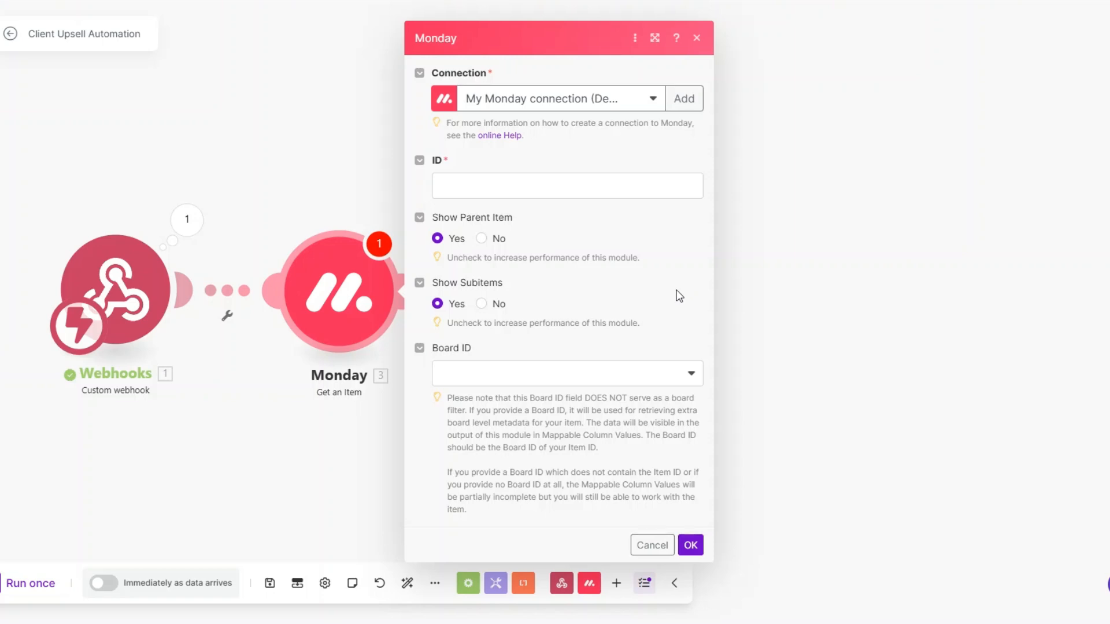
pyautogui.click(691, 97)
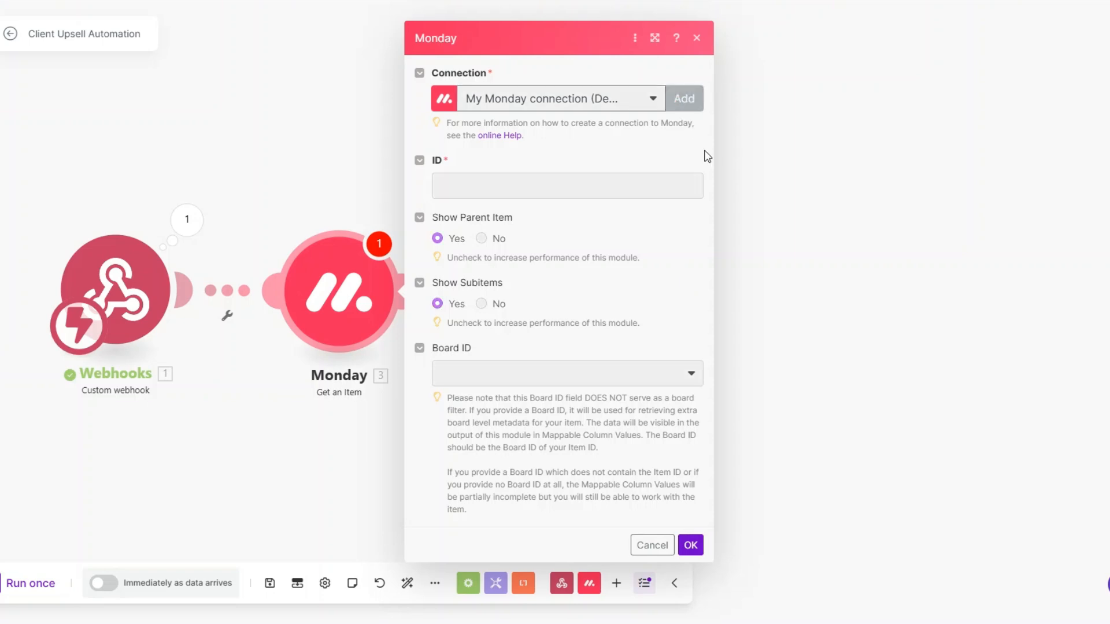
pyautogui.moveTo(885, 93); pyautogui.dragTo(740, 85)
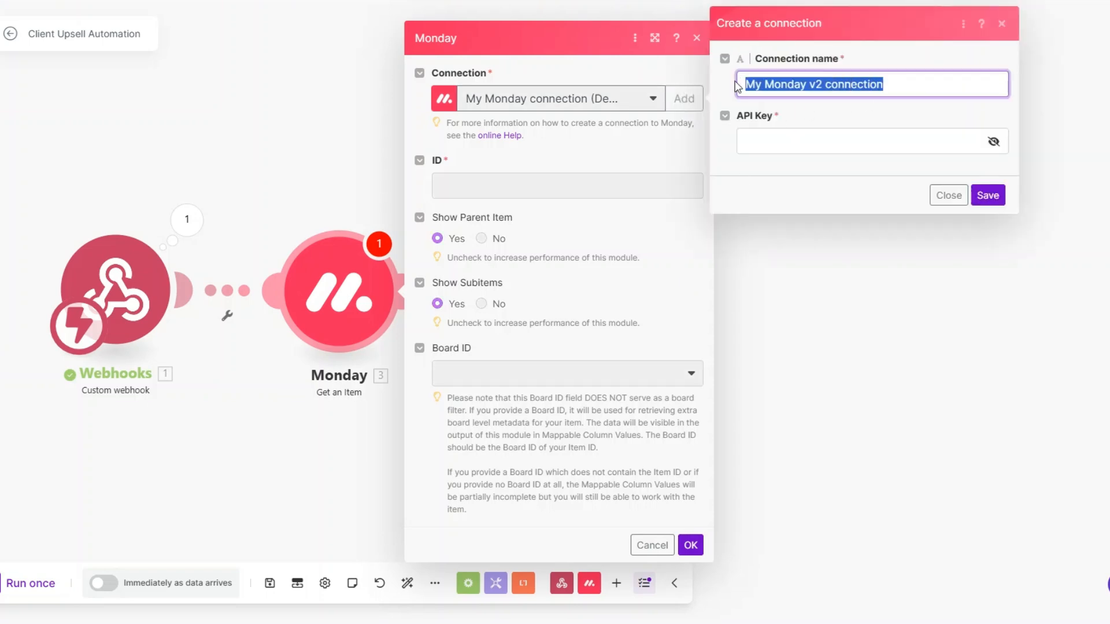
pyautogui.click(766, 141)
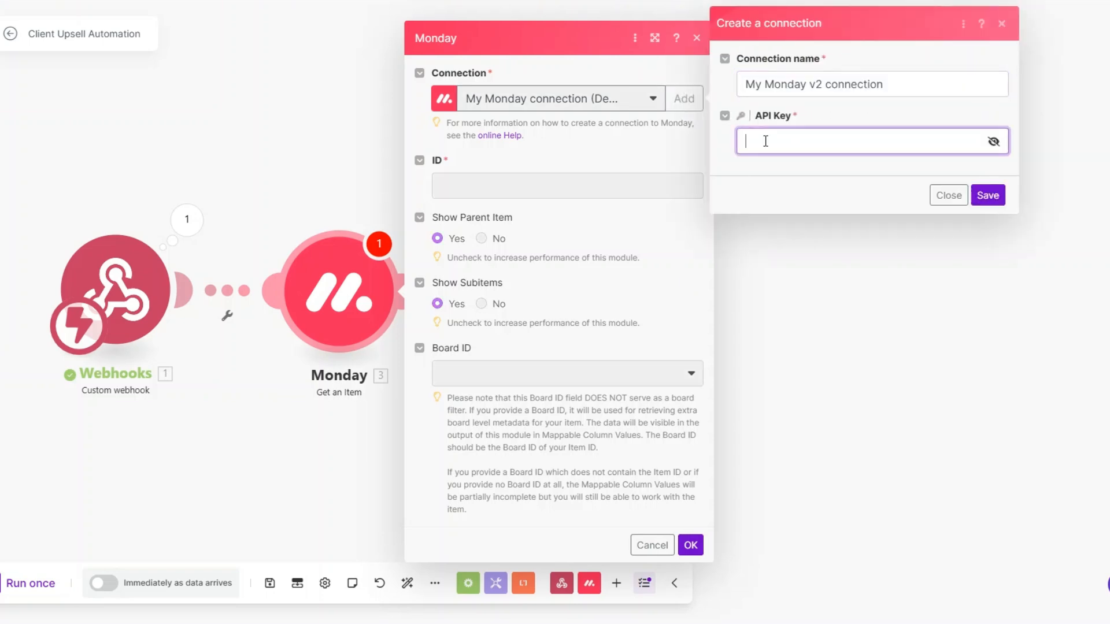
pyautogui.click(762, 169)
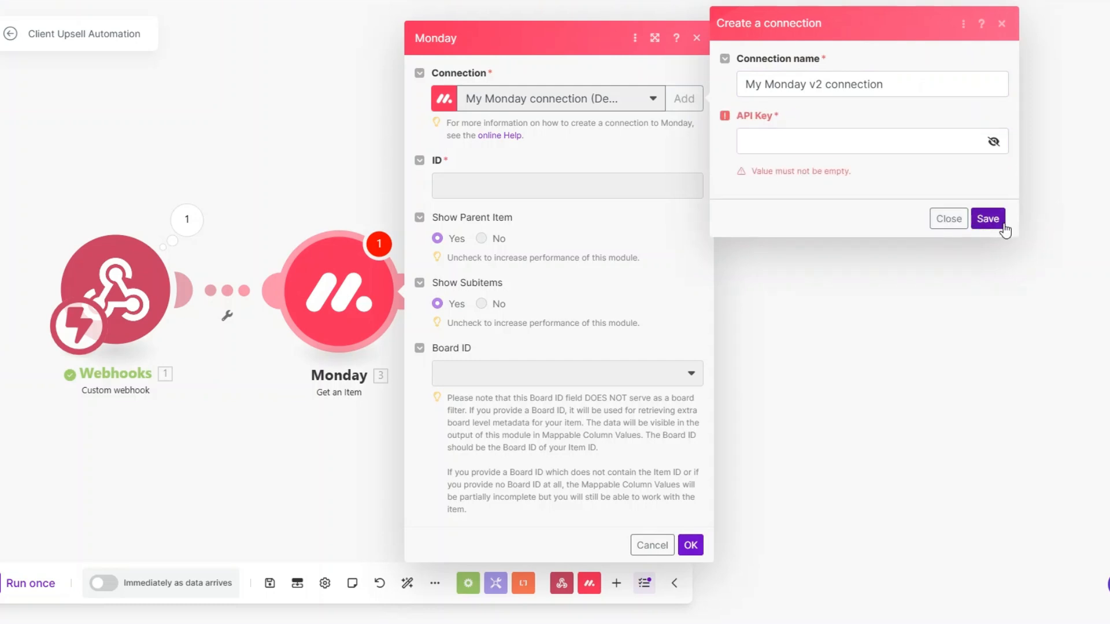
pyautogui.click(945, 220)
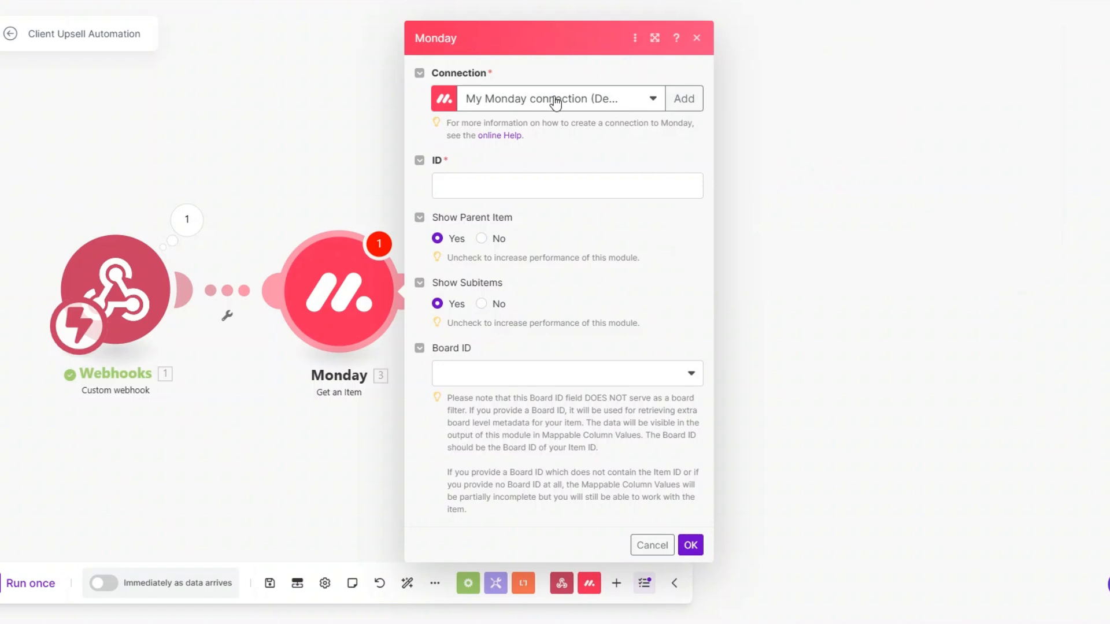
# - Map the item ID to the webhook's pulseId, choose the Elevate Realty Agency Clients board as Board ID, and save the module
pyautogui.click(531, 187)
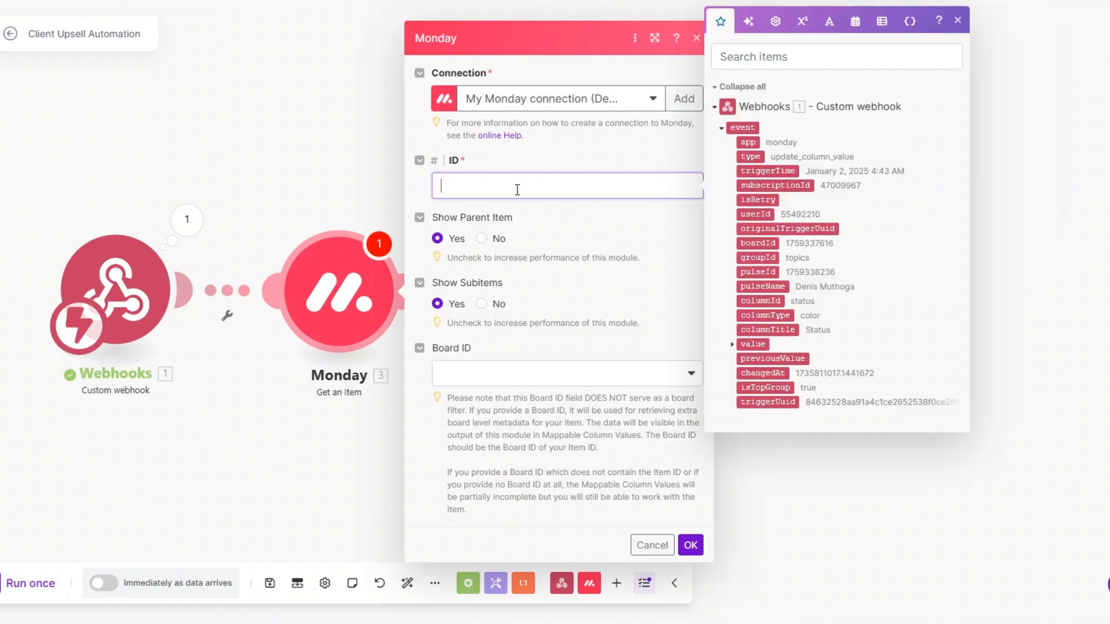
pyautogui.click(771, 274)
pyautogui.click(528, 383)
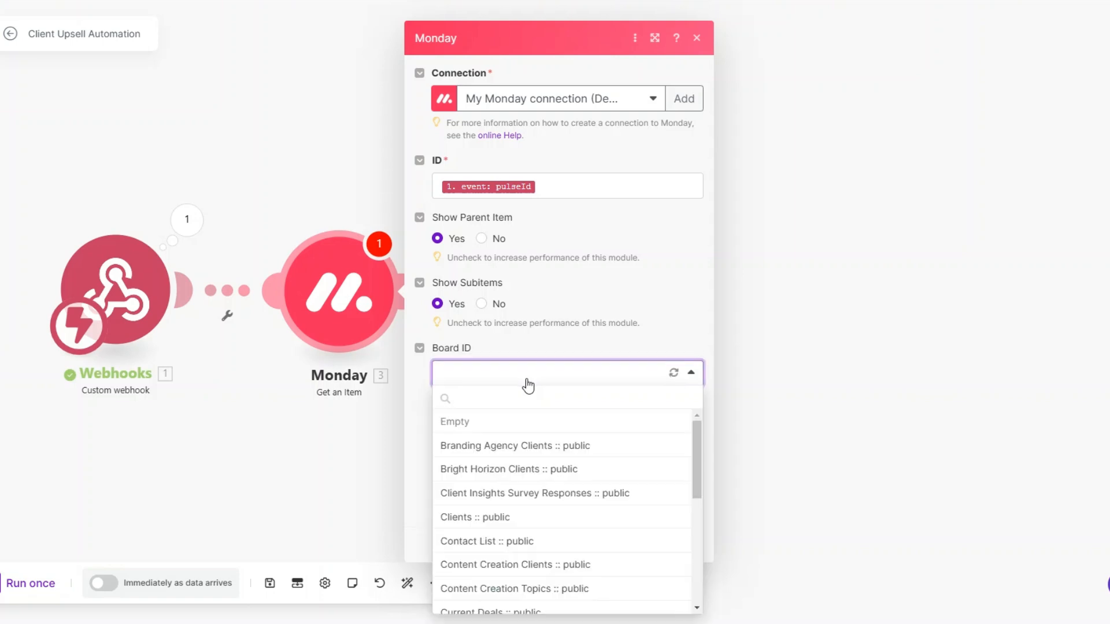
pyautogui.click(503, 398)
pyautogui.write('e')
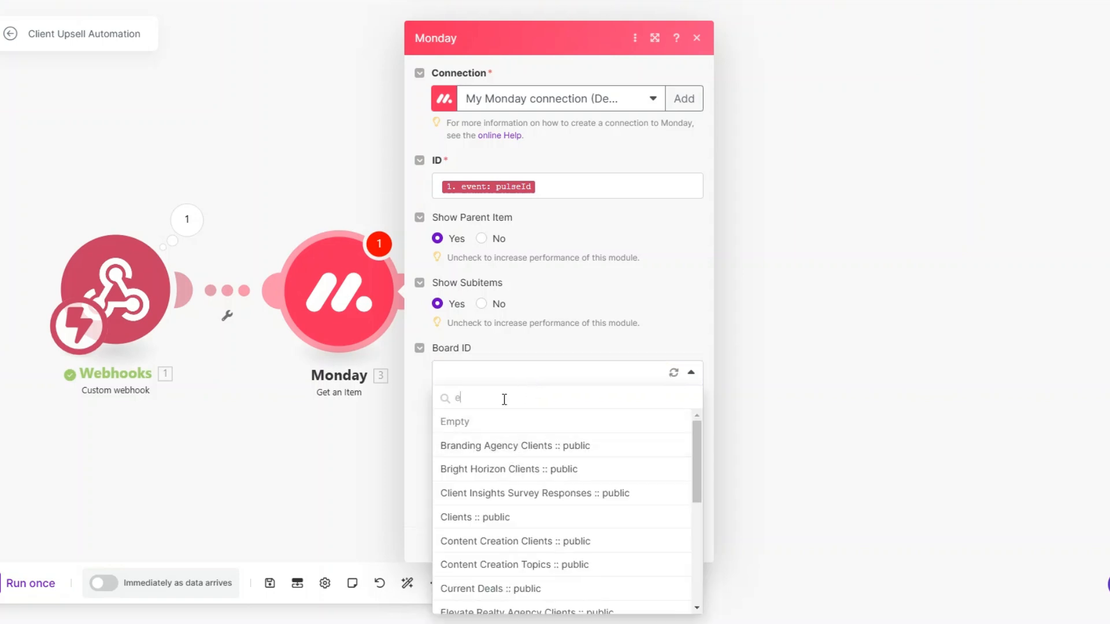
pyautogui.write('le')
pyautogui.click(505, 427)
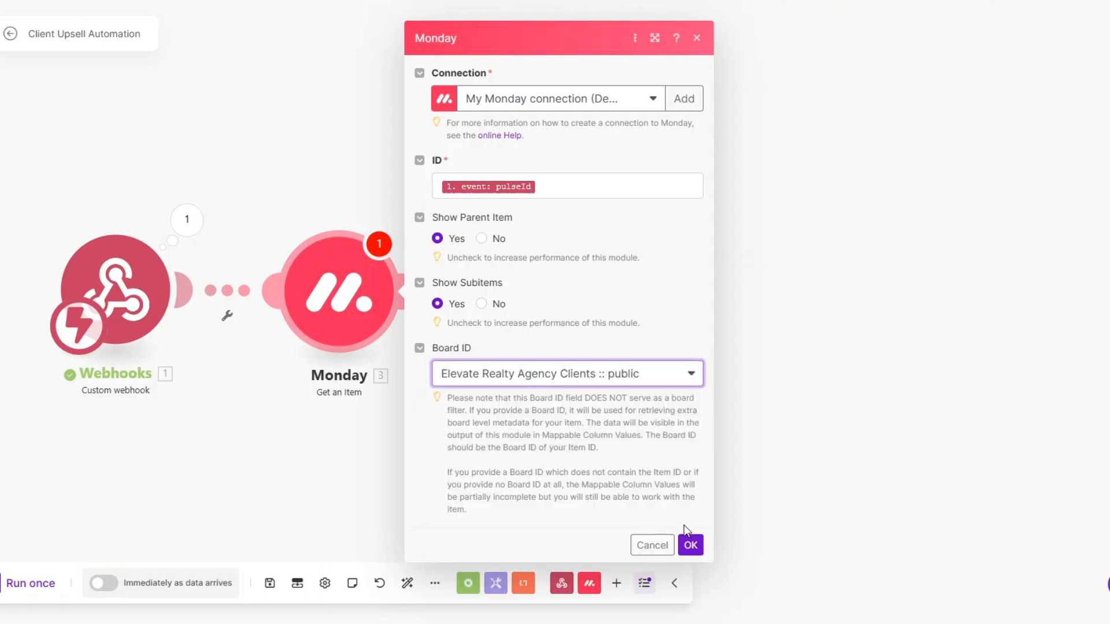
pyautogui.click(690, 545)
# - Run only the Monday Get an Item module, supplying the copied pulseId as its test value
pyautogui.rightClick(359, 305)
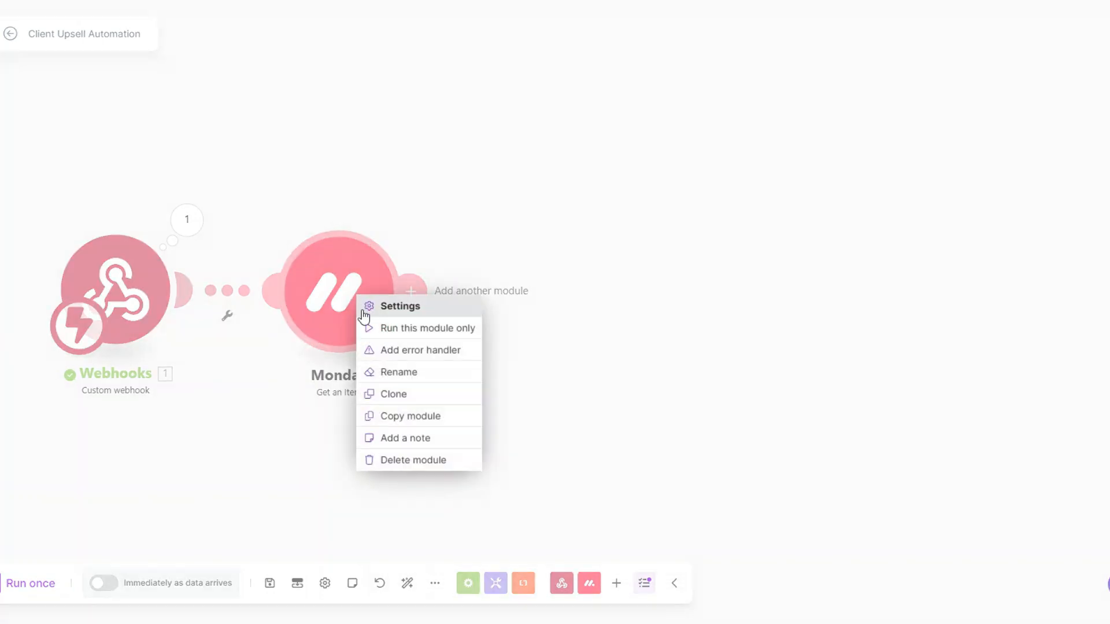
pyautogui.click(404, 327)
pyautogui.click(498, 367)
pyautogui.hotkey('ctrl', 'v')
pyautogui.click(690, 410)
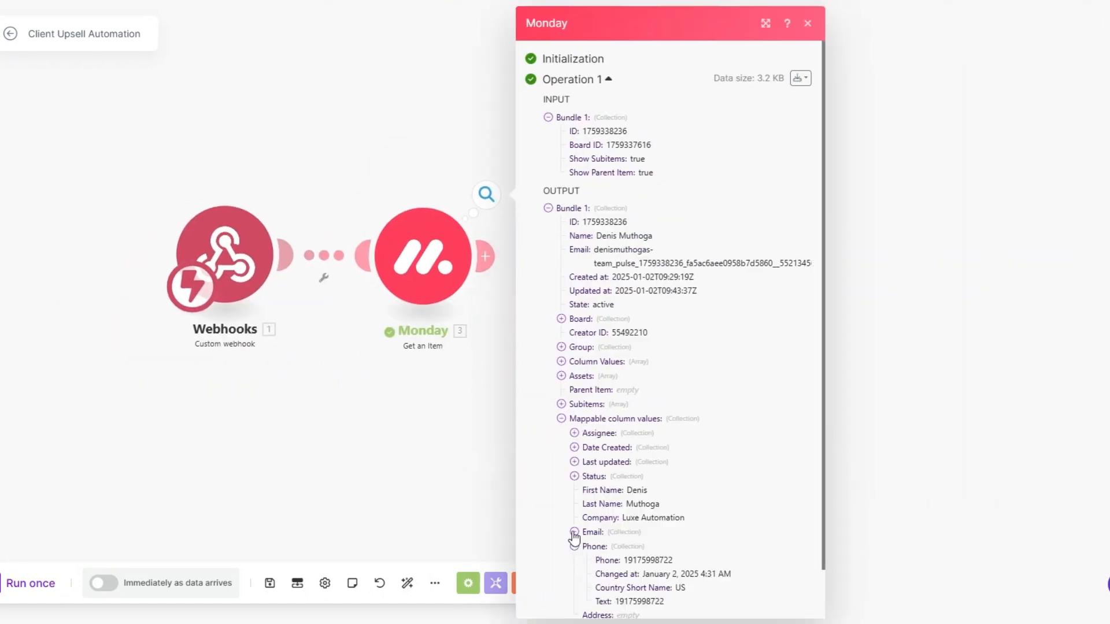
# - Examine the company, email and phone values in the Monday module's output, and close the output
pyautogui.click(574, 532)
pyautogui.scroll(-3, 601, 474)
pyautogui.moveTo(628, 395); pyautogui.dragTo(696, 436)
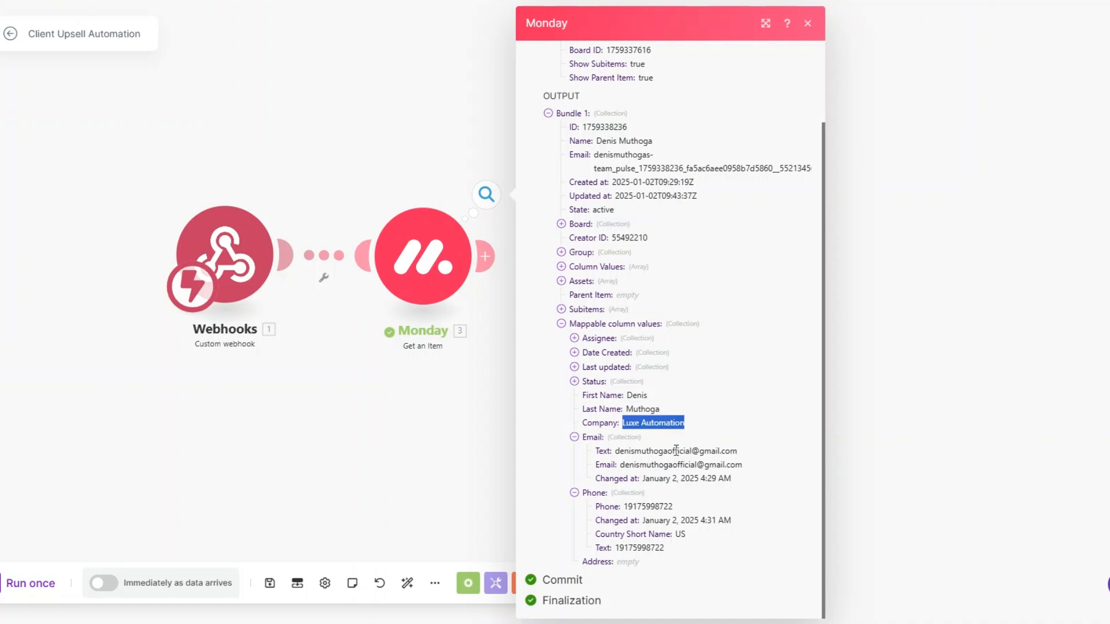
pyautogui.moveTo(649, 465); pyautogui.dragTo(711, 466)
pyautogui.moveTo(624, 507); pyautogui.dragTo(706, 508)
pyautogui.click(431, 466)
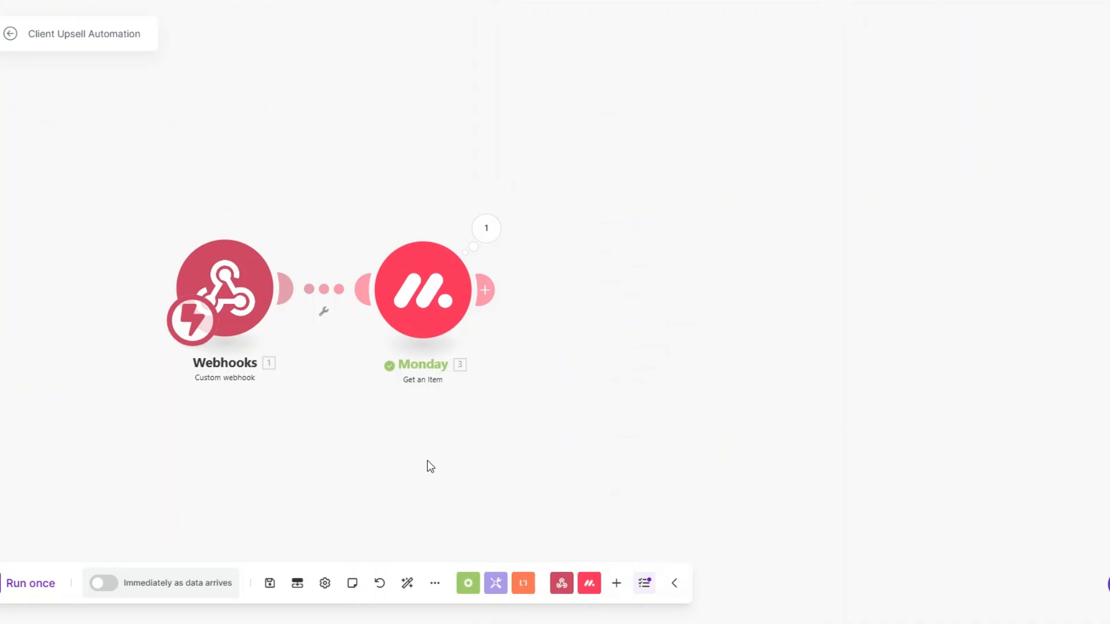
# - Add a "Send an Email" module after the Monday module and rename it "Client Upsell Email"
pyautogui.click(485, 289)
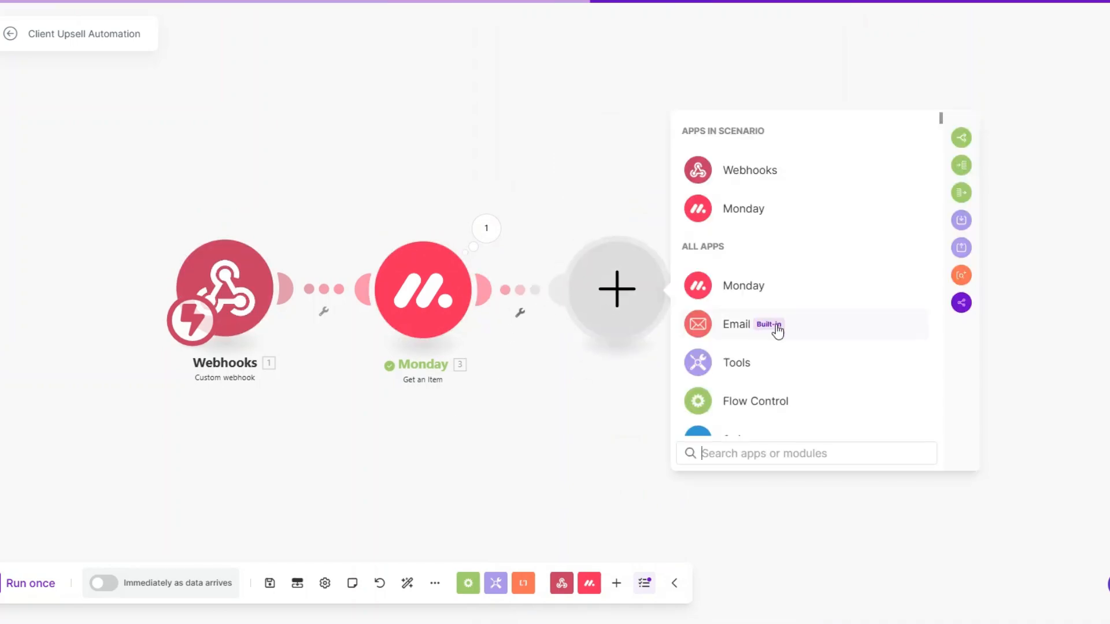
pyautogui.scroll(-3, 746, 330)
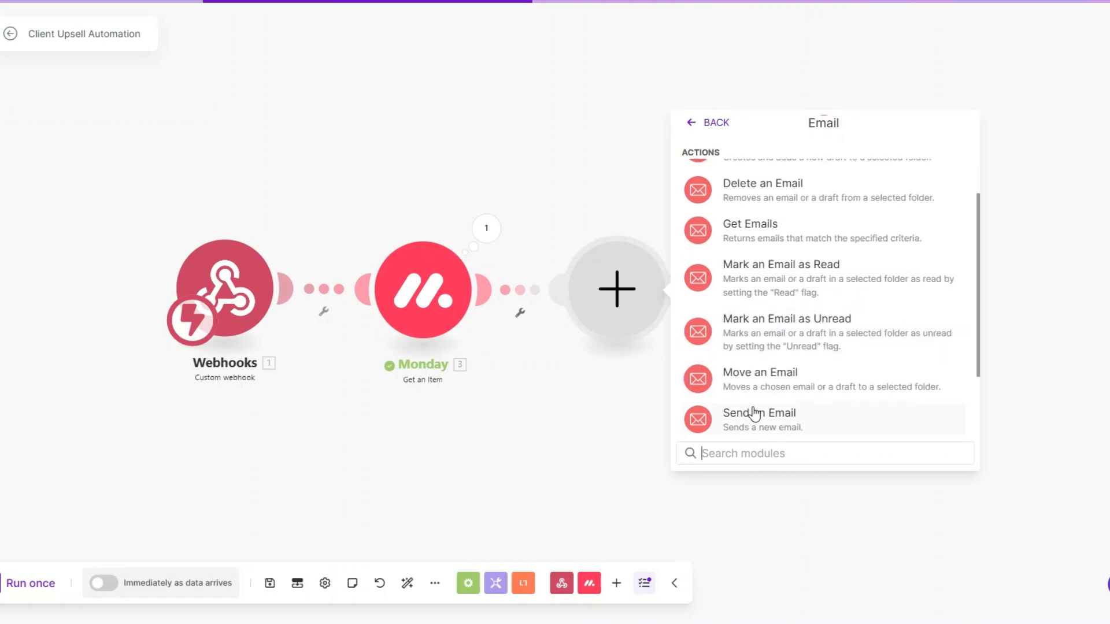
pyautogui.click(685, 408)
pyautogui.rightClick(618, 298)
pyautogui.click(649, 376)
pyautogui.write('C')
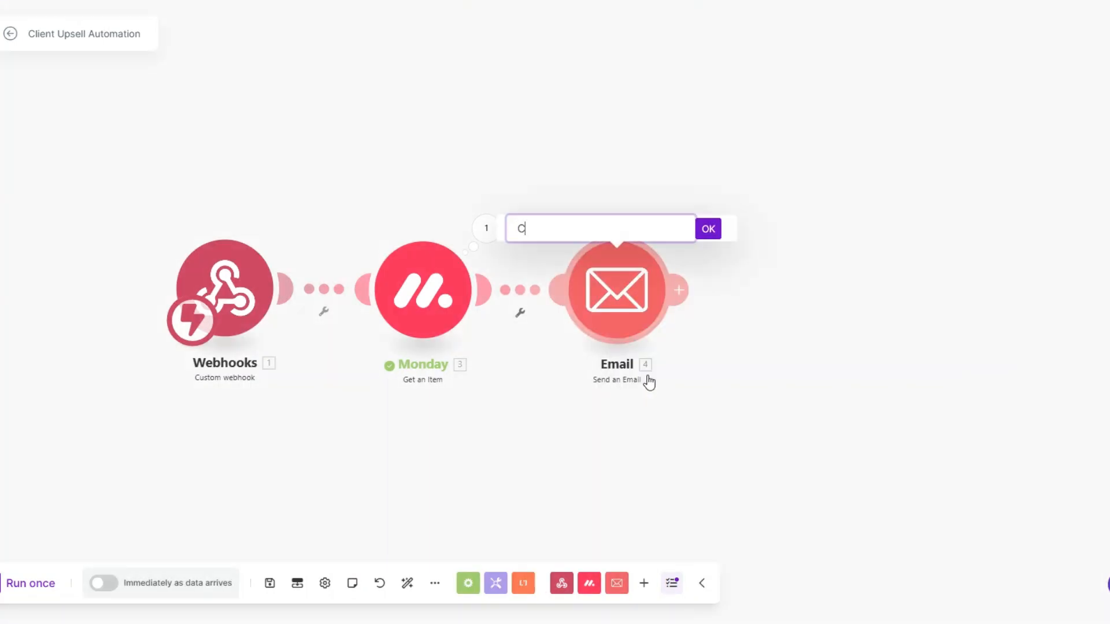
pyautogui.write('lient Upsell Email')
pyautogui.click(708, 229)
# - Review the Client Upsell Email module's mapped recipient, subject, content type and full message body, and save its settings
pyautogui.click(617, 292)
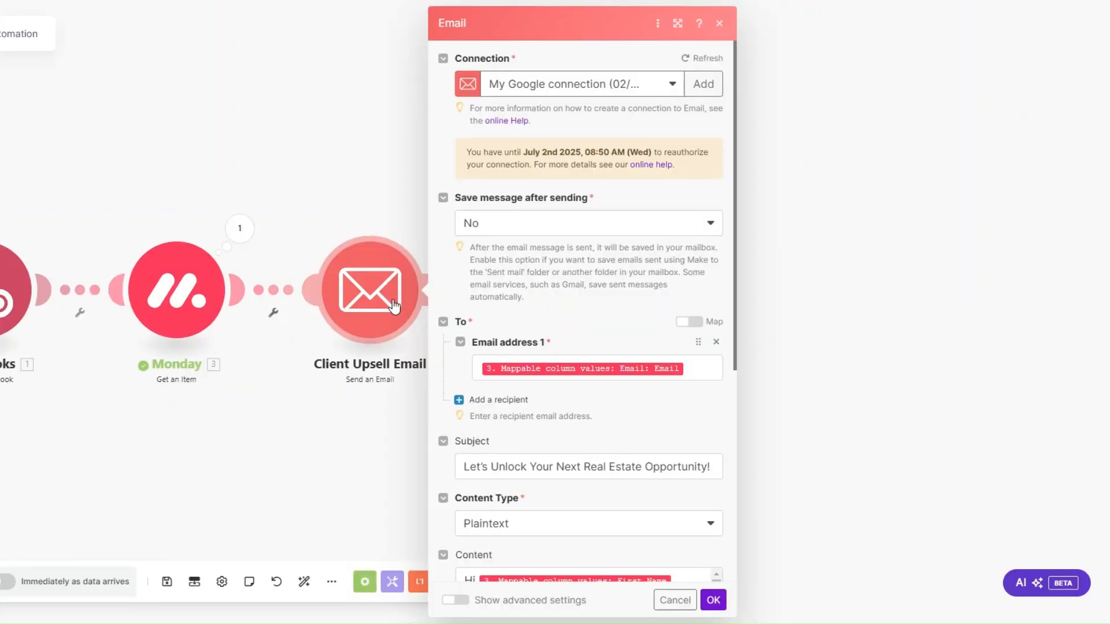
pyautogui.click(694, 373)
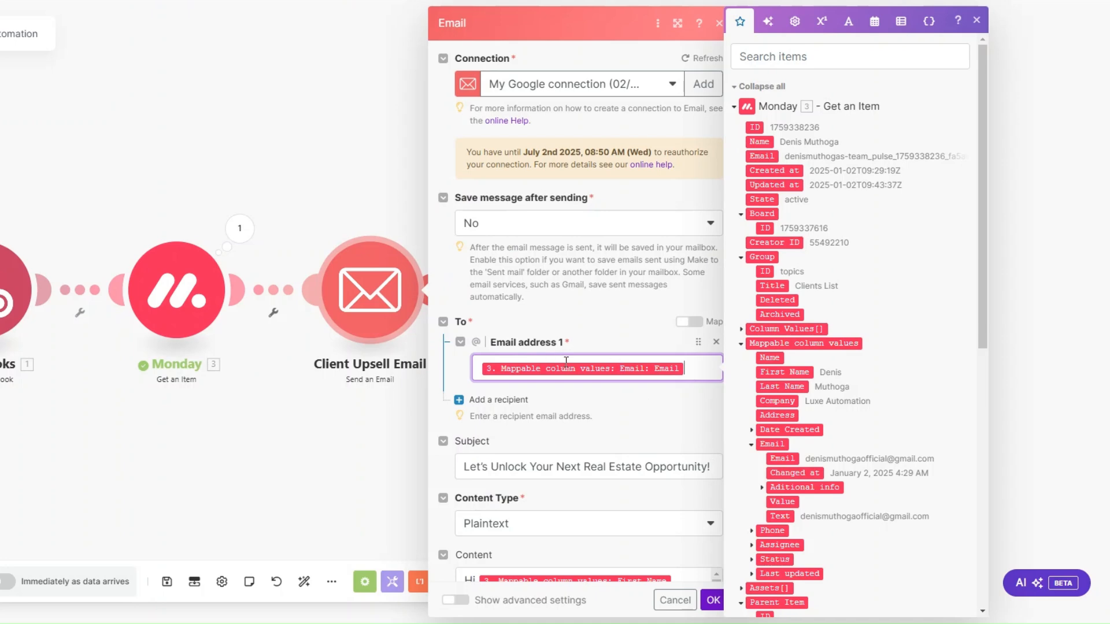
pyautogui.scroll(-4, 649, 378)
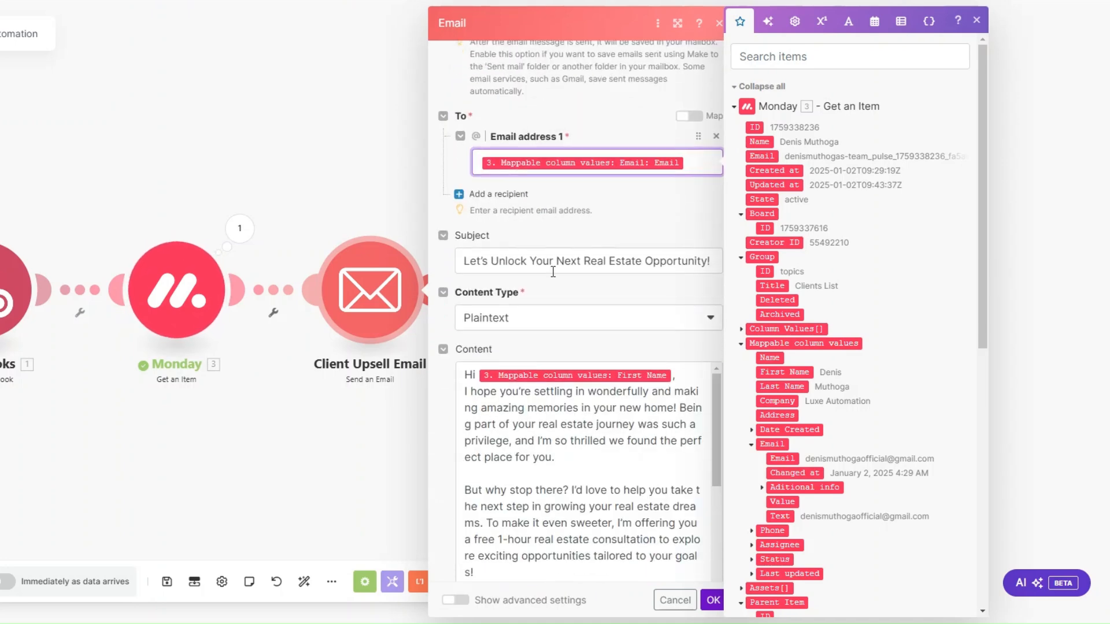
pyautogui.scroll(-3, 552, 272)
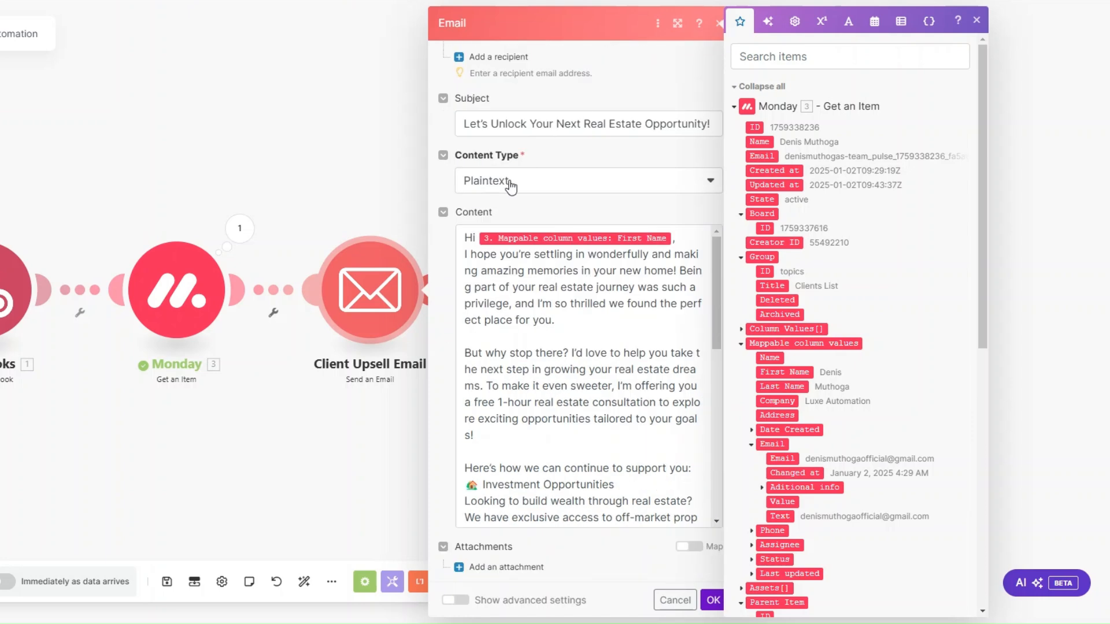
pyautogui.scroll(-1, 566, 211)
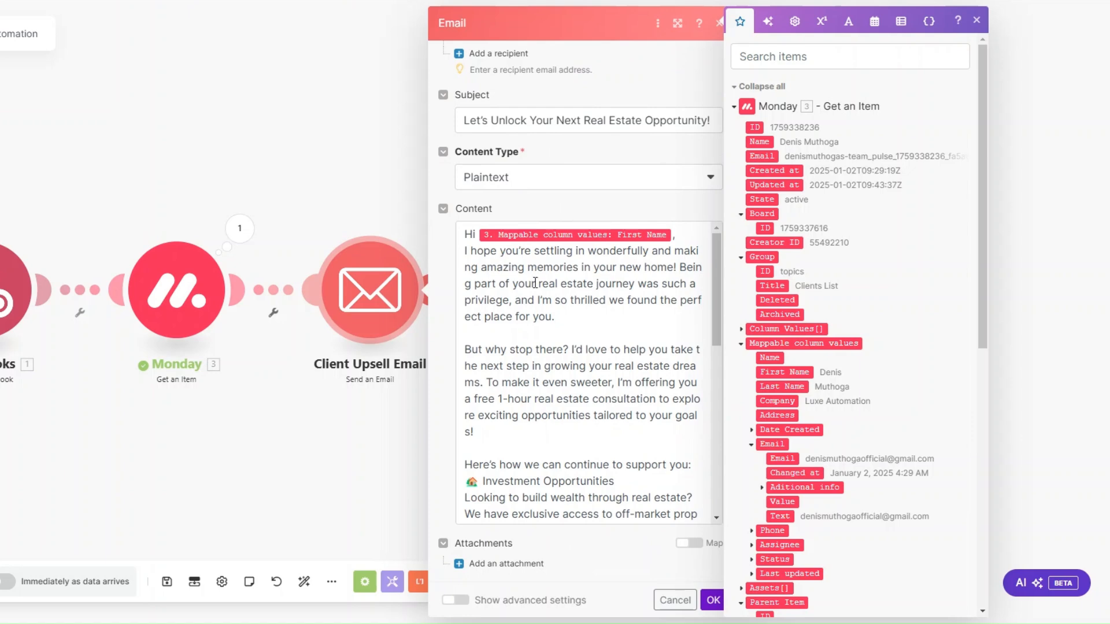
pyautogui.scroll(-3, 857, 322)
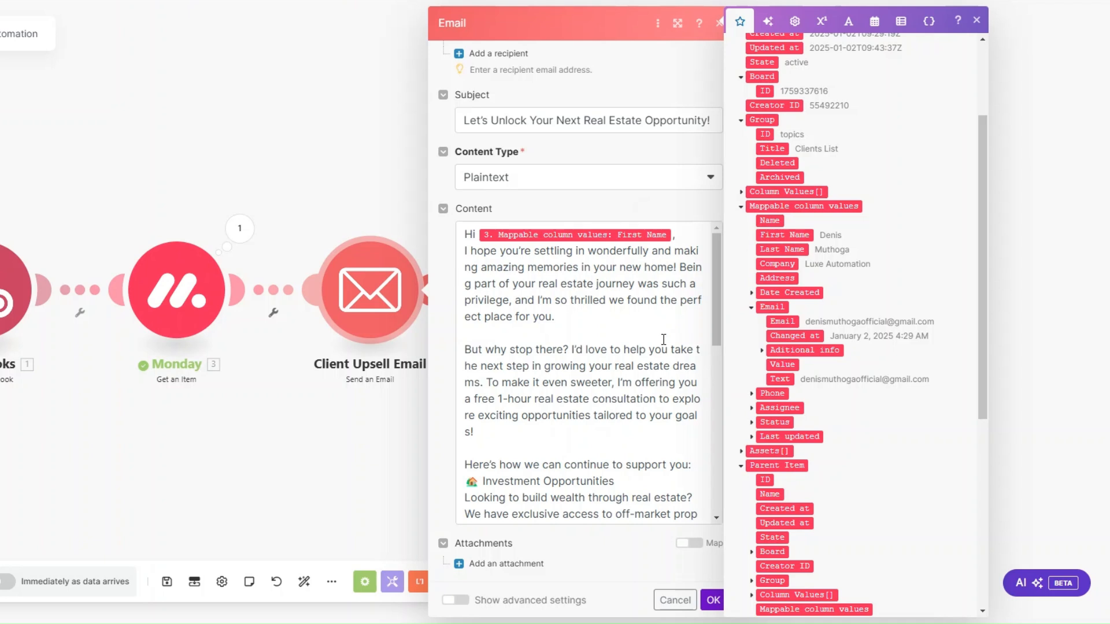
pyautogui.scroll(-3, 664, 339)
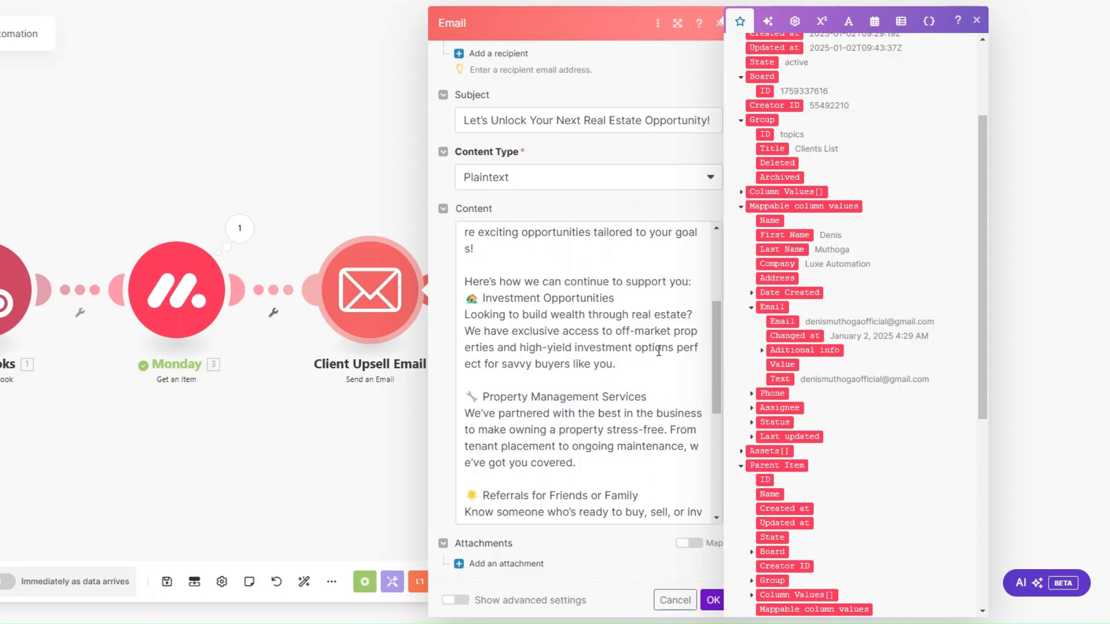
pyautogui.scroll(-1, 659, 351)
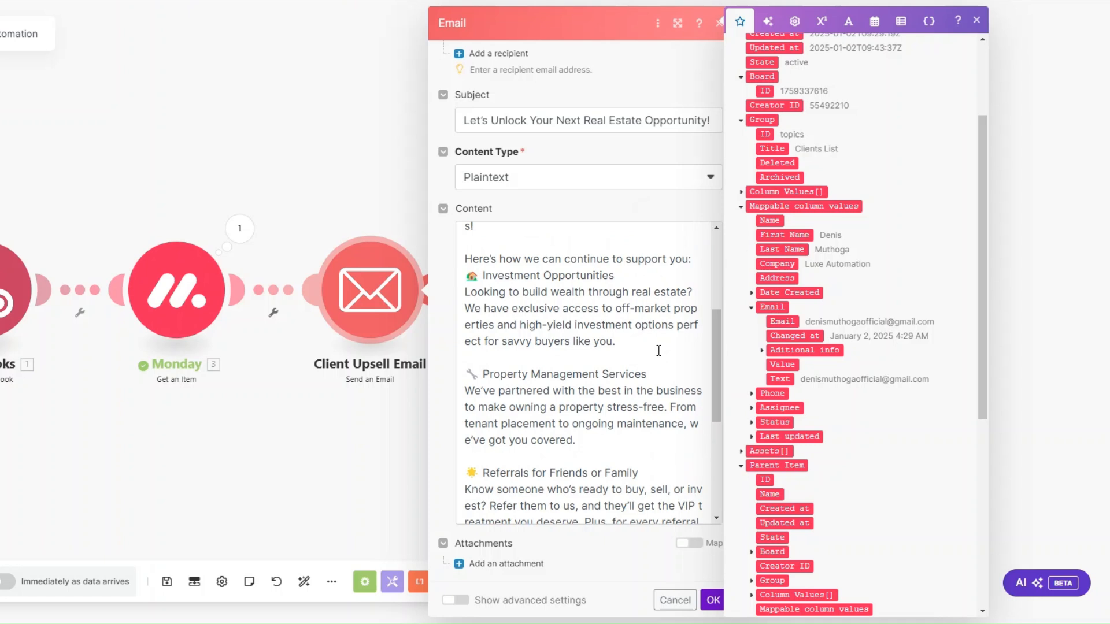
pyautogui.scroll(-2, 659, 351)
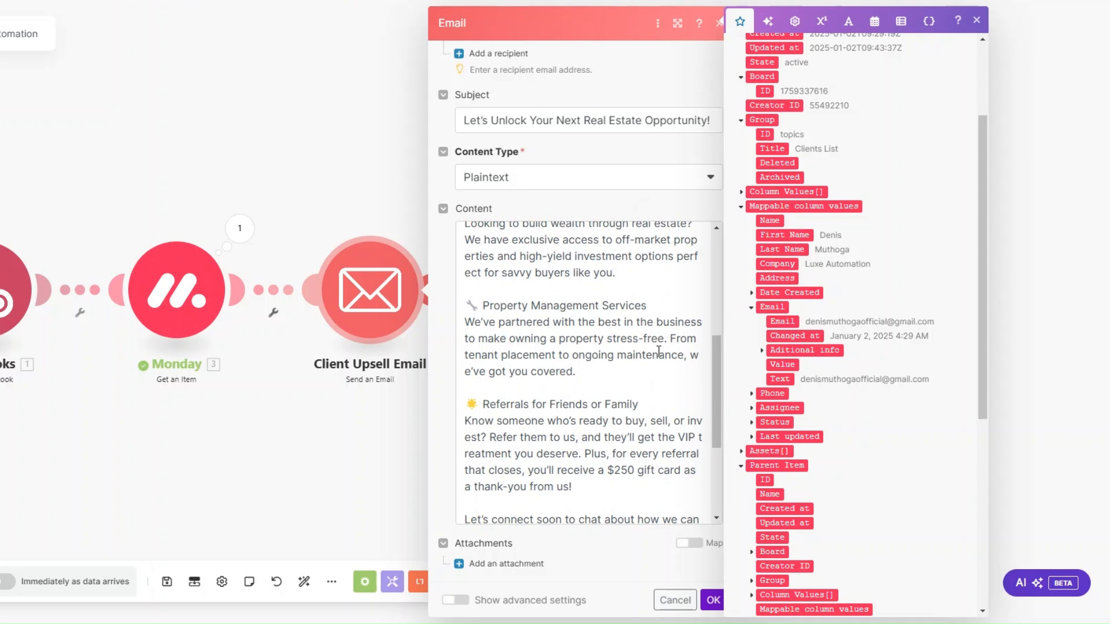
pyautogui.scroll(-3, 659, 352)
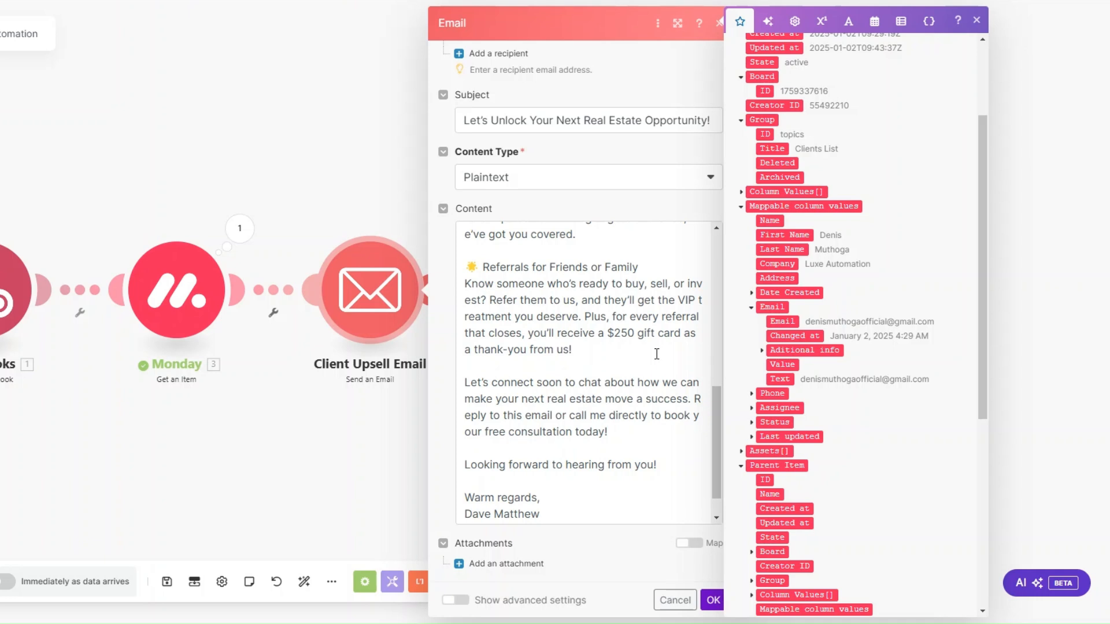
pyautogui.scroll(-1, 656, 354)
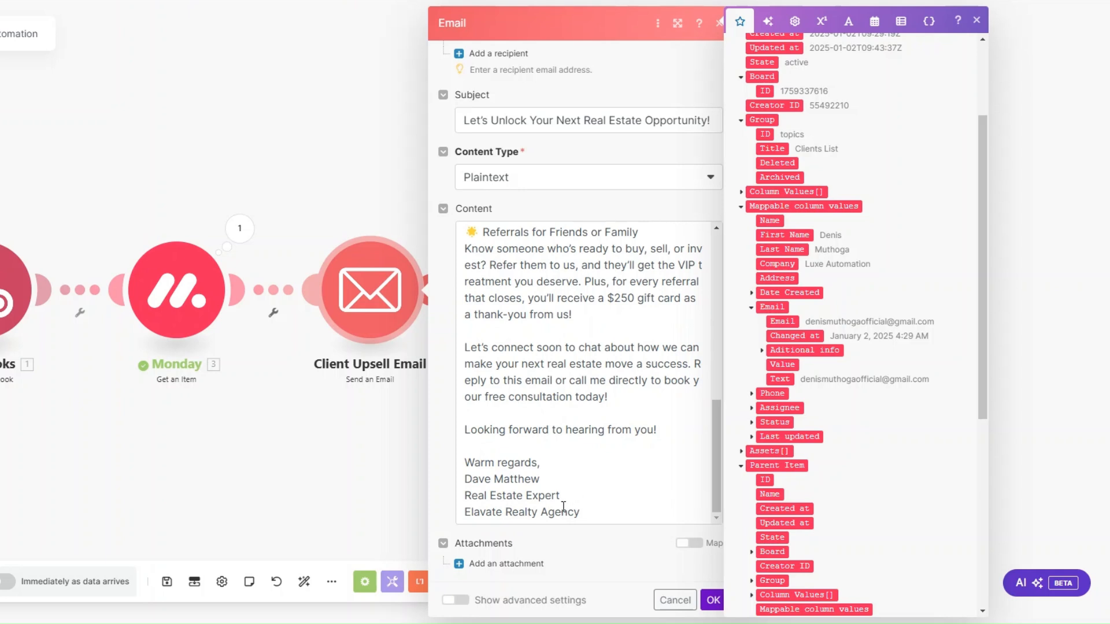
pyautogui.click(712, 600)
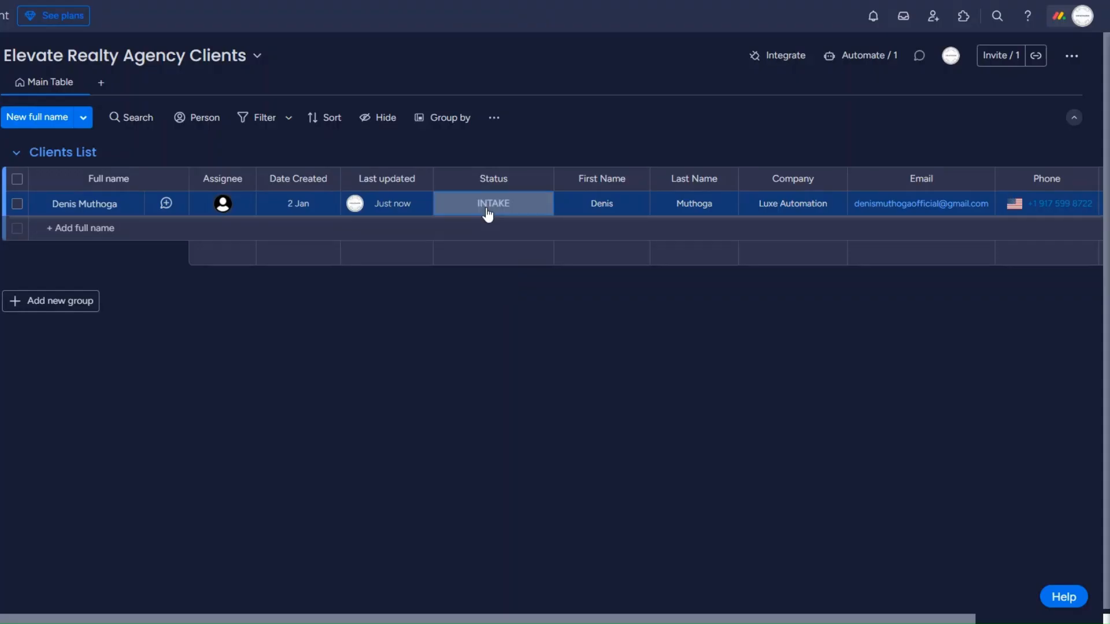
# - Set the client's Status to UPSELL on the Elevate Realty Agency Clients board to trigger the scenario
pyautogui.click(501, 209)
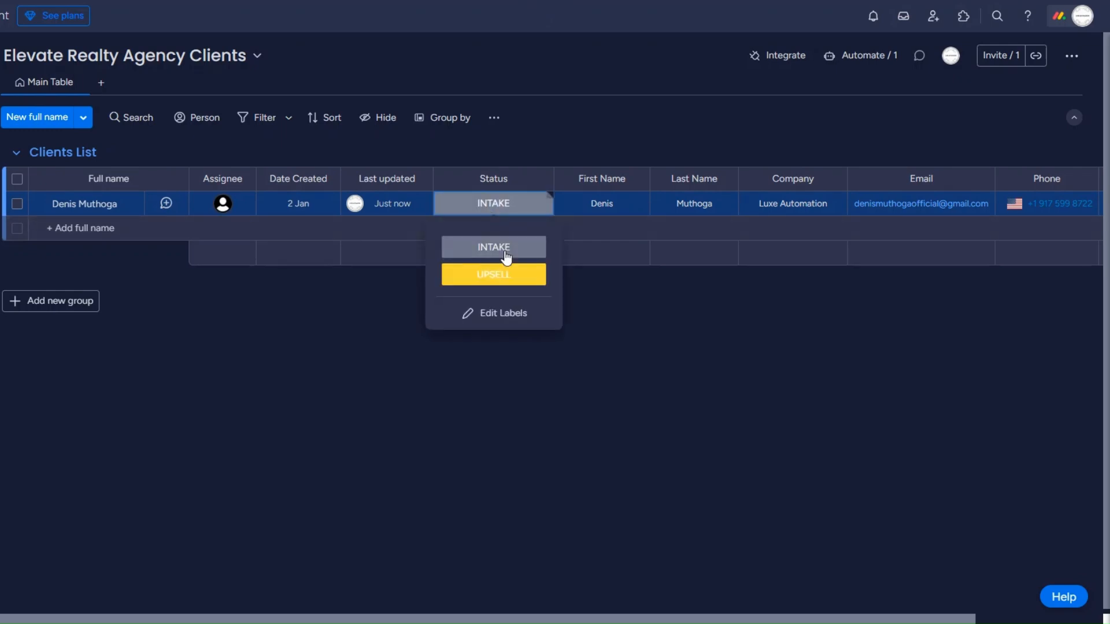
pyautogui.click(493, 274)
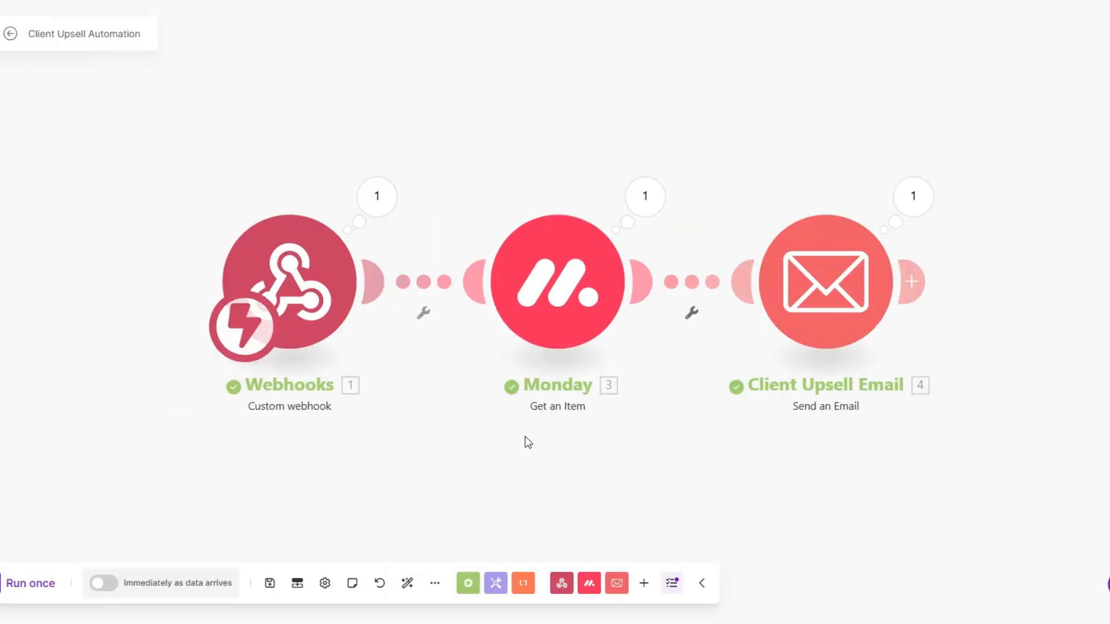
# - Check the Monday module's run output bundle and close it
pyautogui.moveTo(525, 437); pyautogui.dragTo(502, 435)
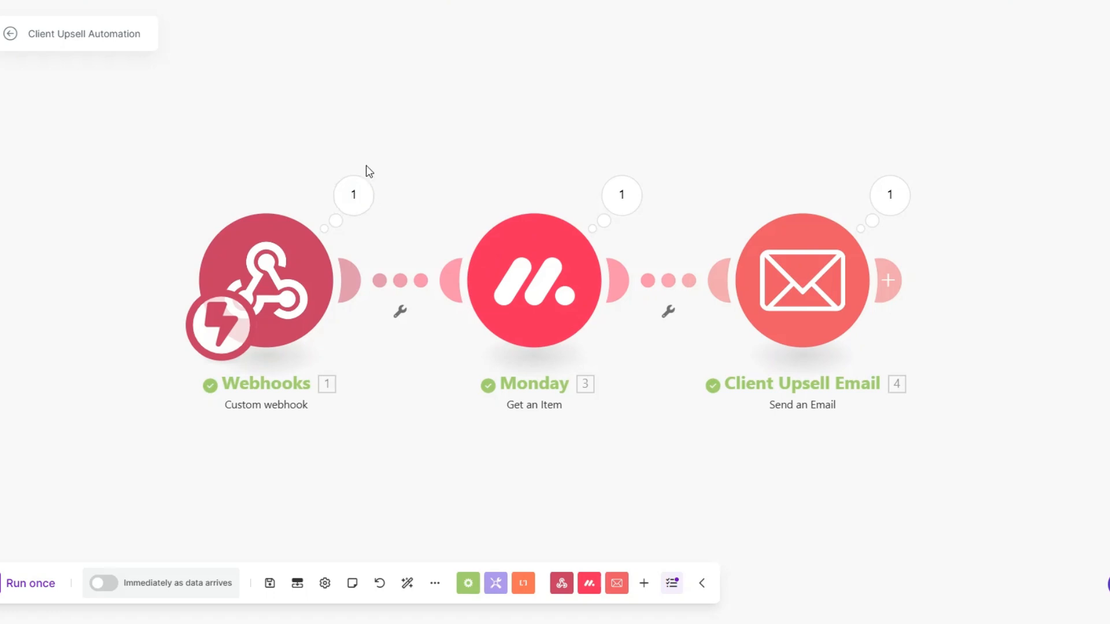
pyautogui.click(619, 200)
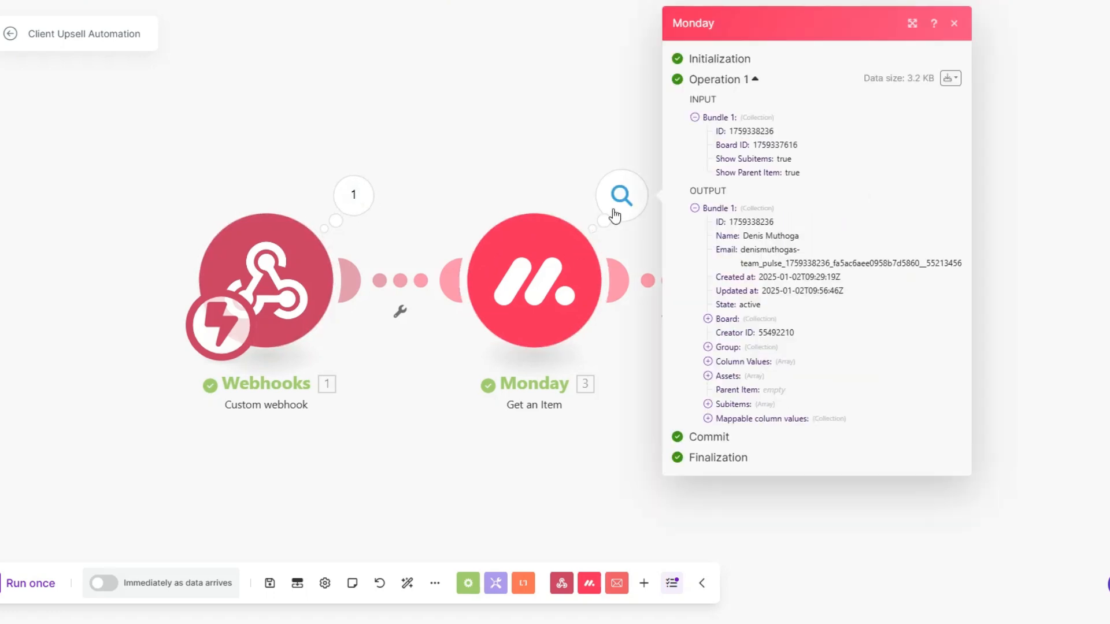
pyautogui.click(591, 458)
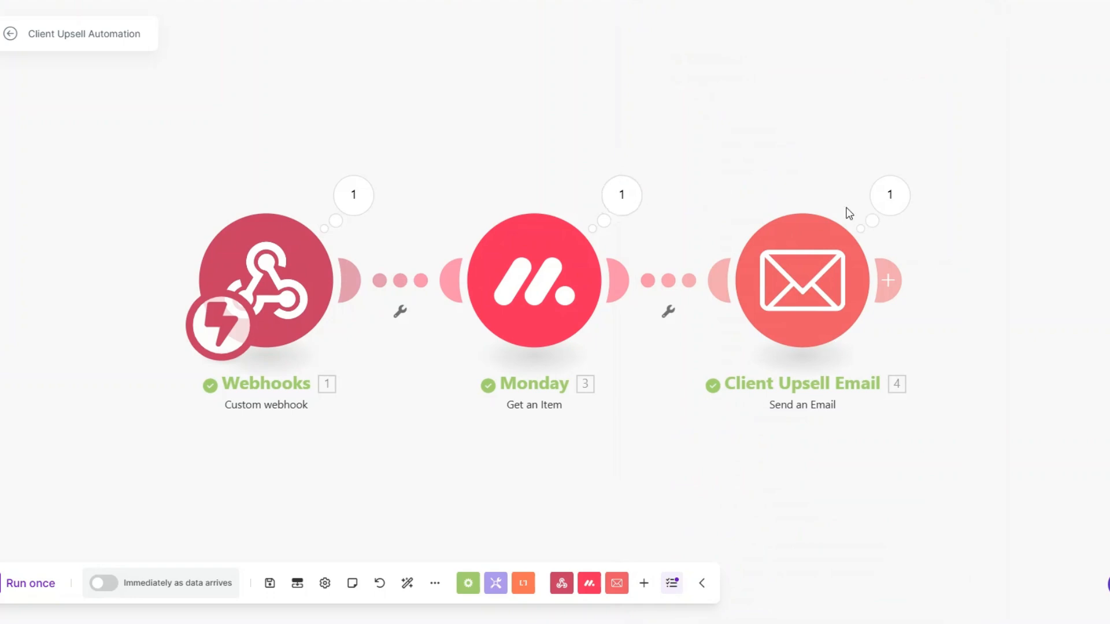
# - Examine the subject and the full message content in the Client Upsell Email module's run output, and close it
pyautogui.click(892, 199)
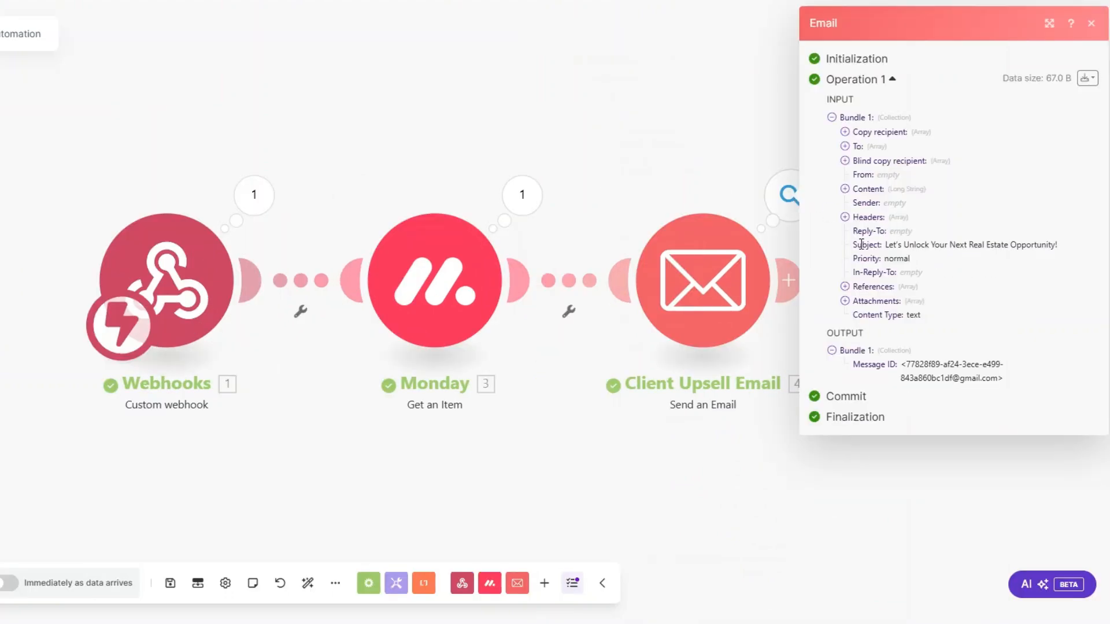
pyautogui.moveTo(885, 244); pyautogui.dragTo(1061, 246)
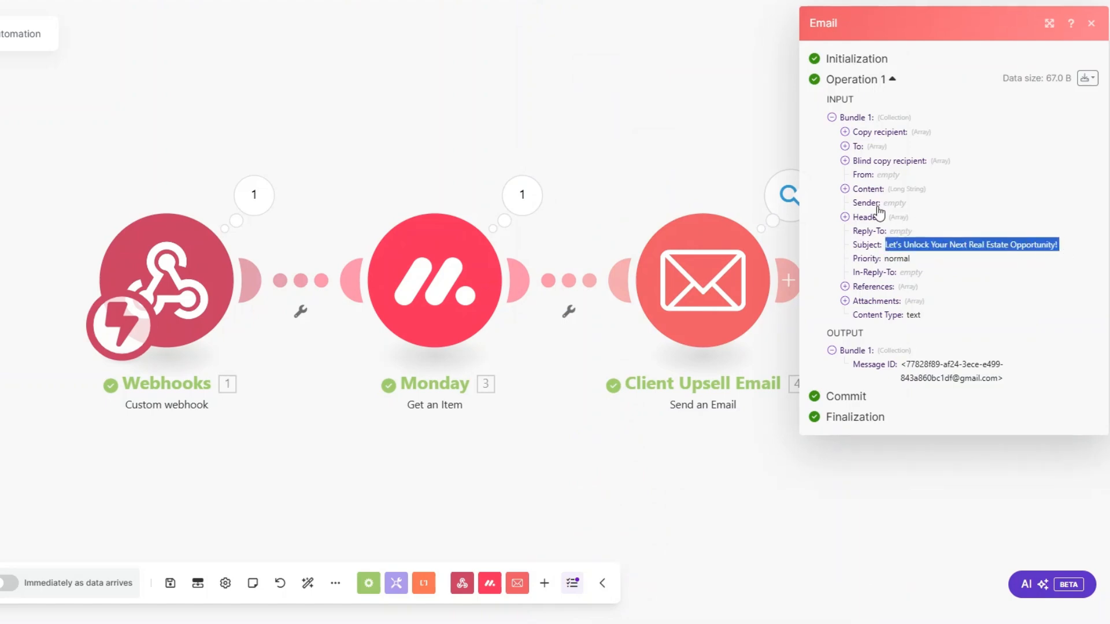
pyautogui.click(845, 189)
pyautogui.moveTo(863, 204); pyautogui.dragTo(943, 568)
pyautogui.click(923, 452)
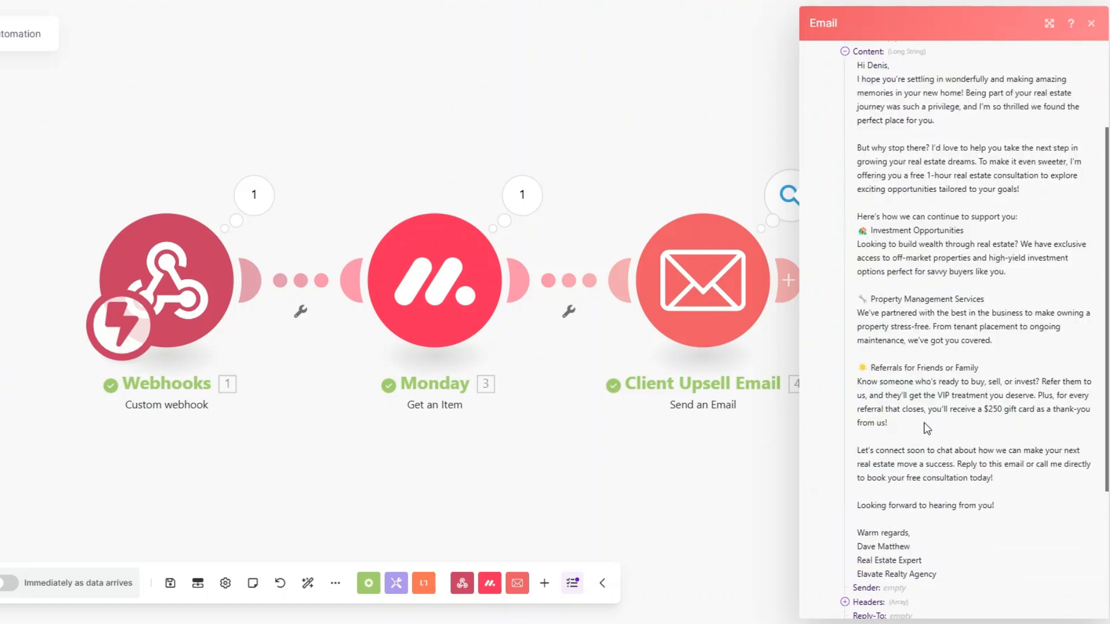
pyautogui.click(588, 415)
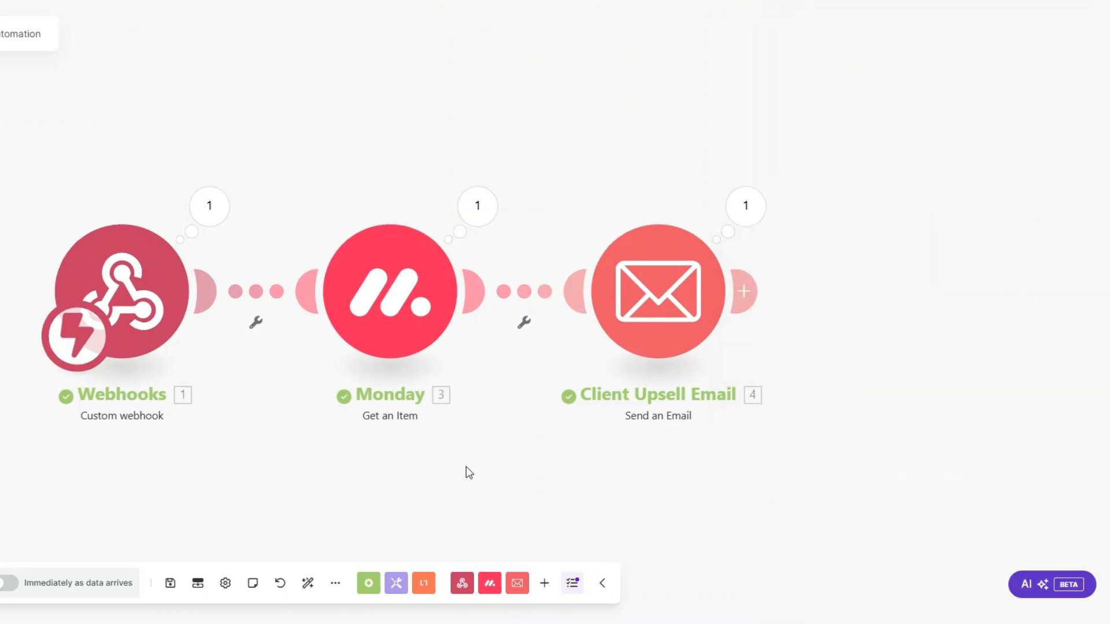